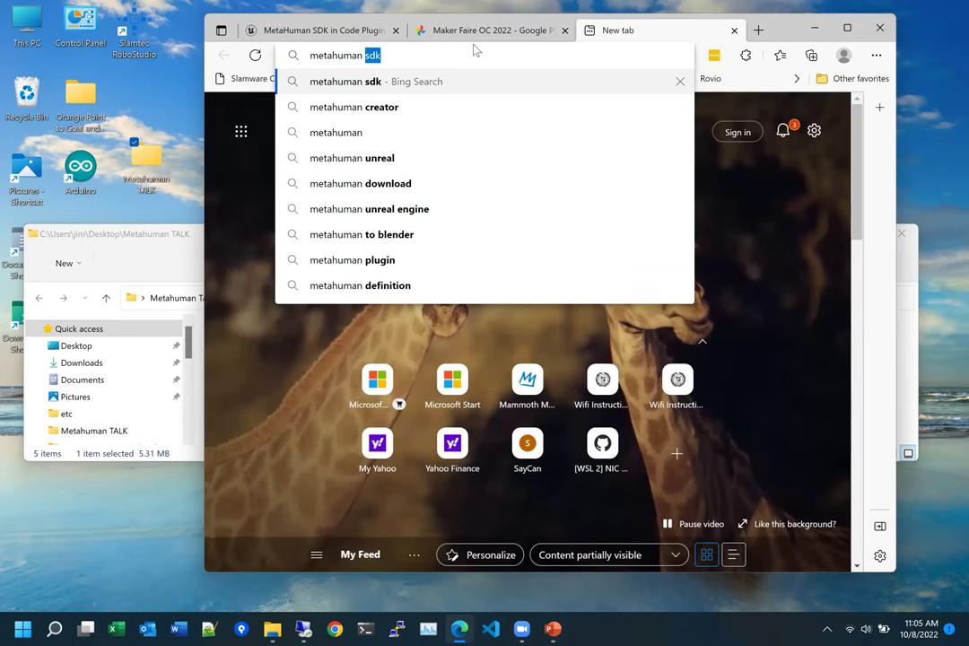
Search the web for "metahuman creator" and open the "MetaHuman Creator - Unreal Engine" result
{"action": "type", "text": "eator"}
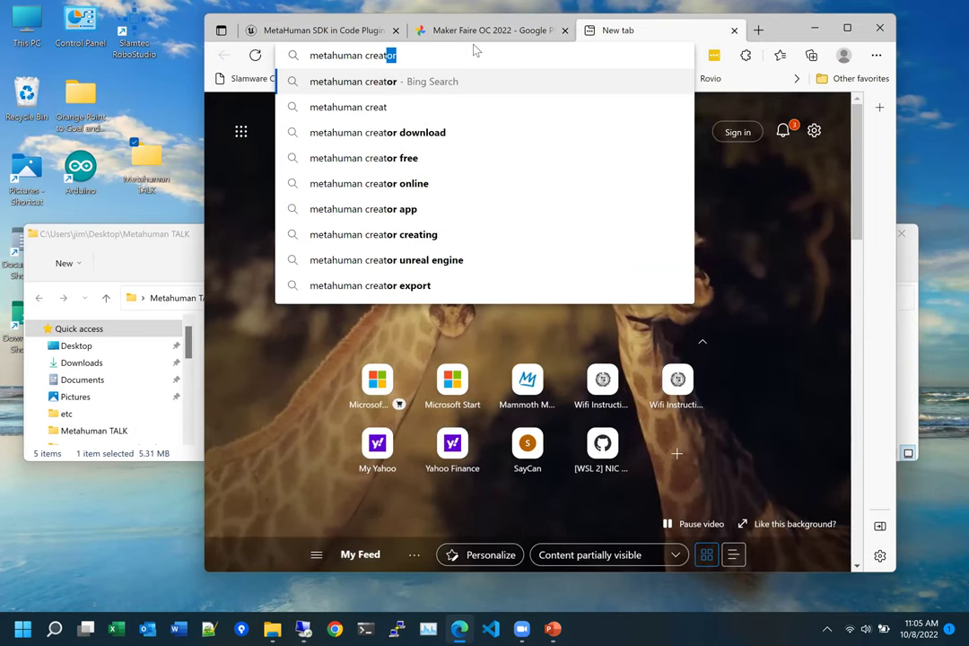
{"action": "key", "text": "Return"}
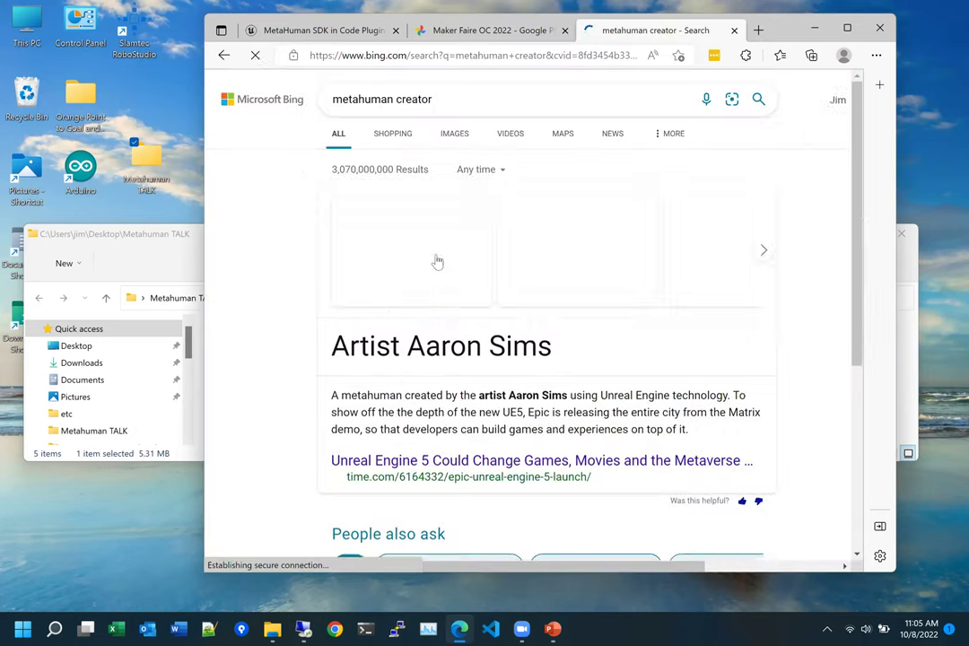
{"action": "scroll", "coordinate": [416, 182], "scroll_direction": "down", "scroll_amount": 1}
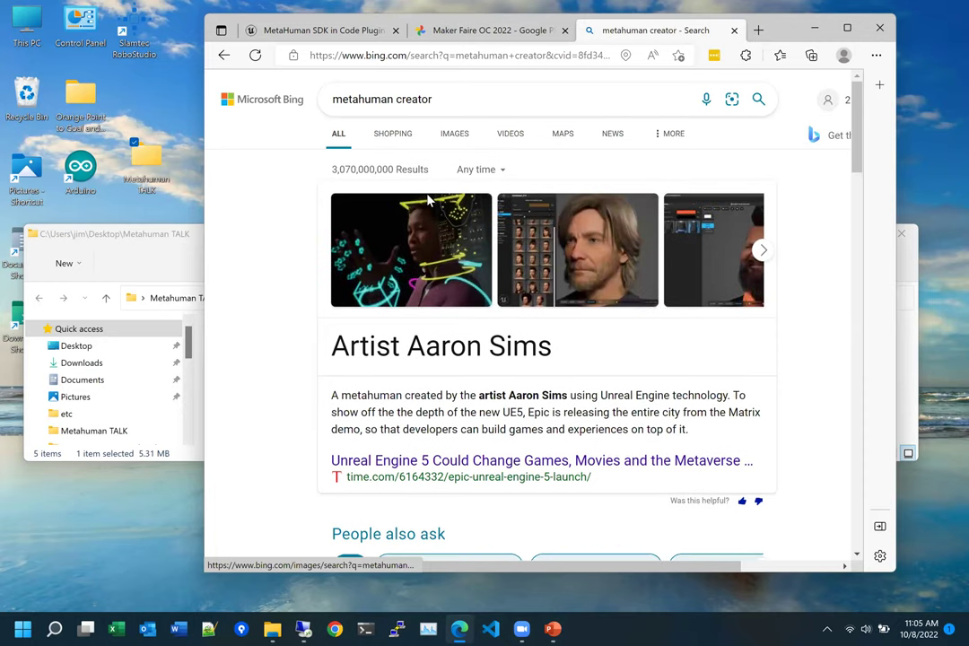
{"action": "scroll", "coordinate": [450, 441], "scroll_direction": "down", "scroll_amount": 3}
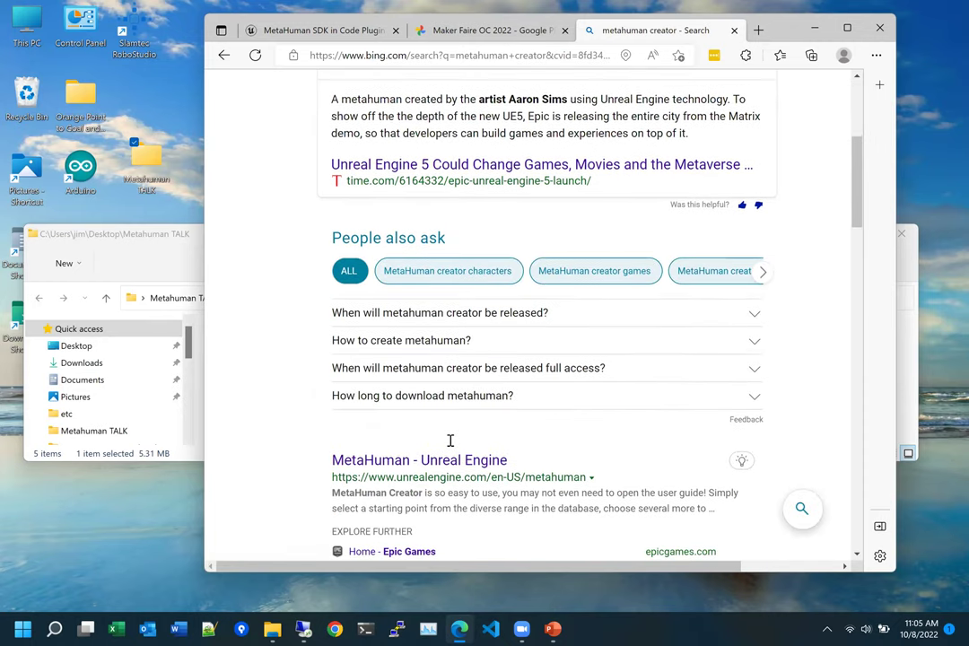
{"action": "scroll", "coordinate": [450, 441], "scroll_direction": "down", "scroll_amount": 1}
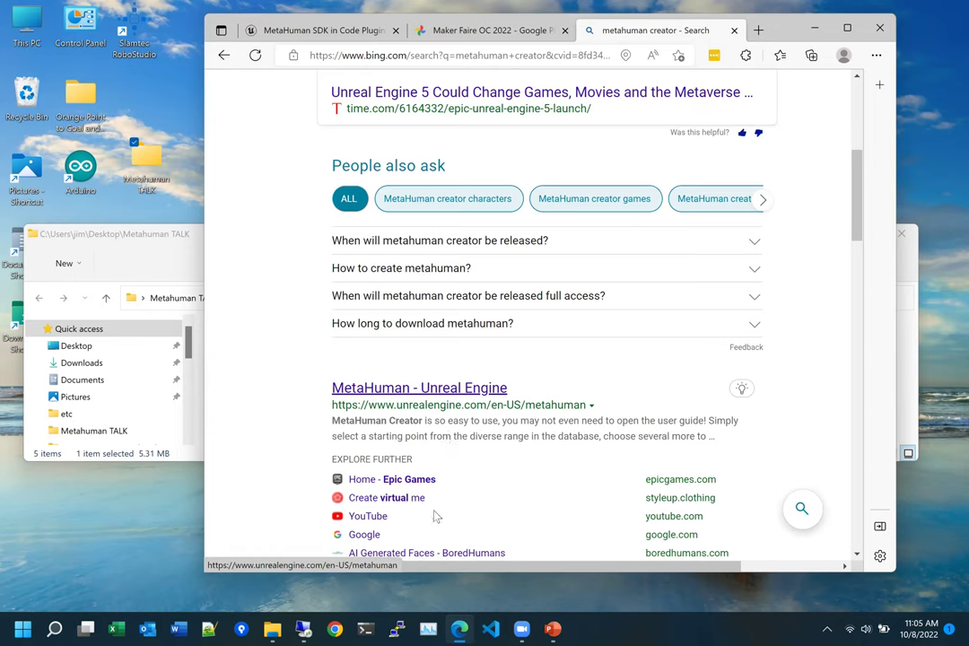
{"action": "scroll", "coordinate": [435, 530], "scroll_direction": "down", "scroll_amount": 1}
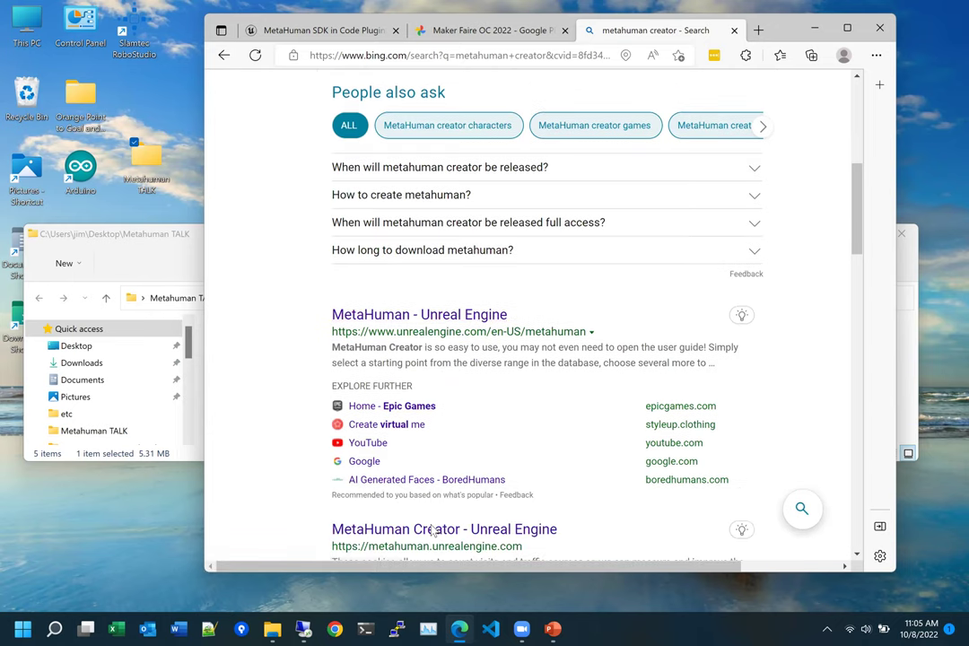
{"action": "left_click", "coordinate": [436, 530]}
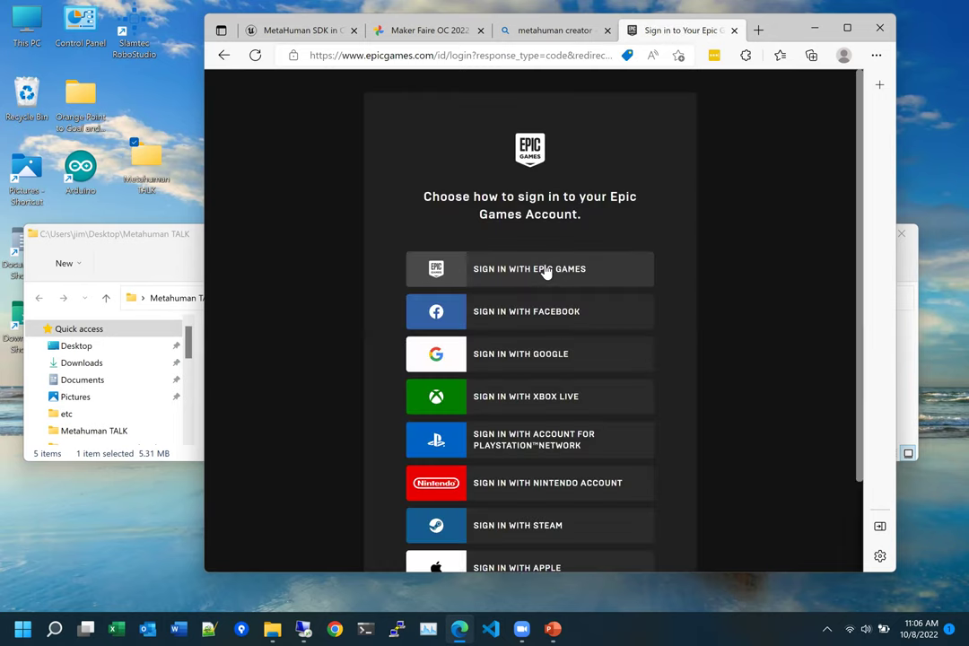
Choose to sign in with an Epic Games account and try to log in to the LastPass vault with the master password
{"action": "left_click", "coordinate": [547, 270]}
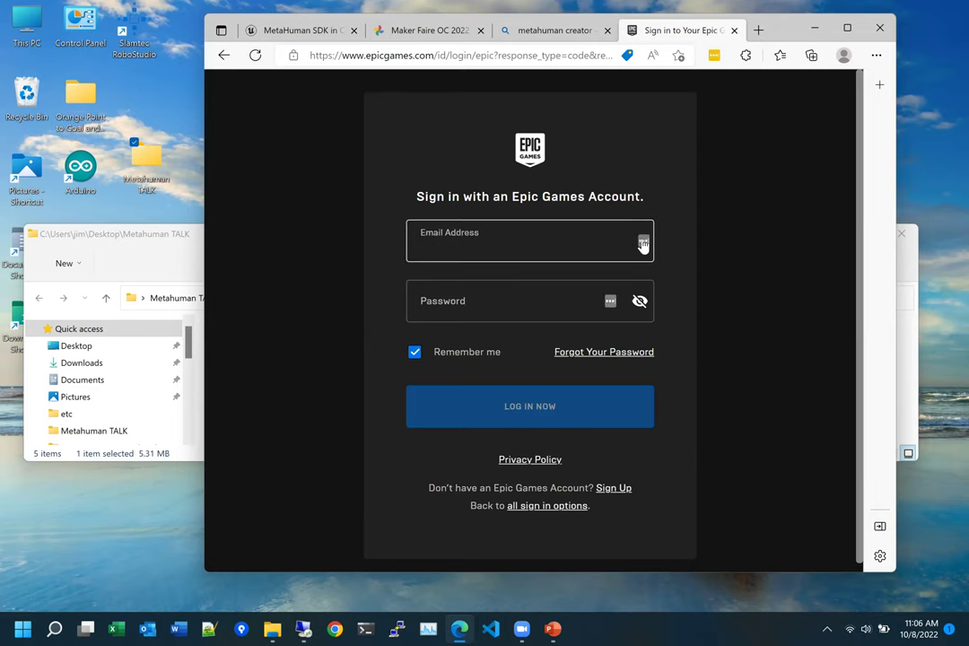
{"action": "left_click", "coordinate": [643, 242]}
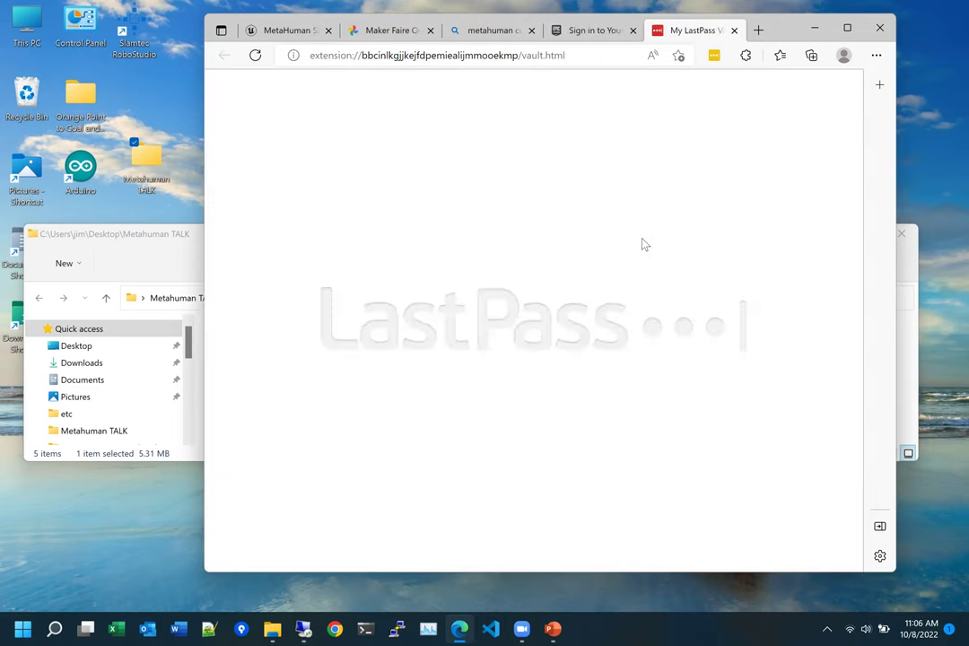
{"action": "left_click", "coordinate": [467, 267]}
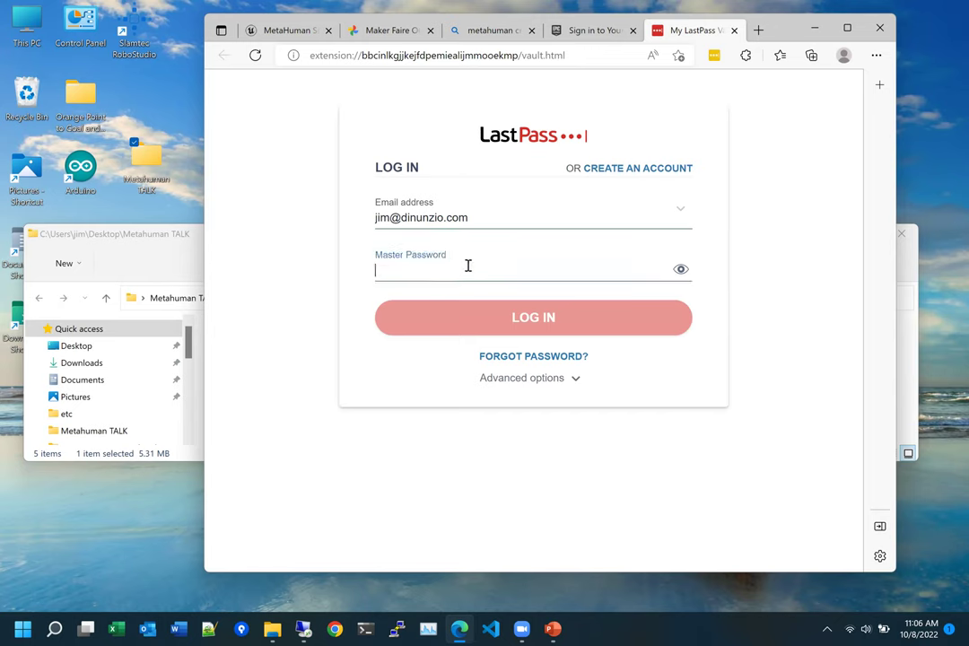
{"action": "key", "text": "ctrl+v"}
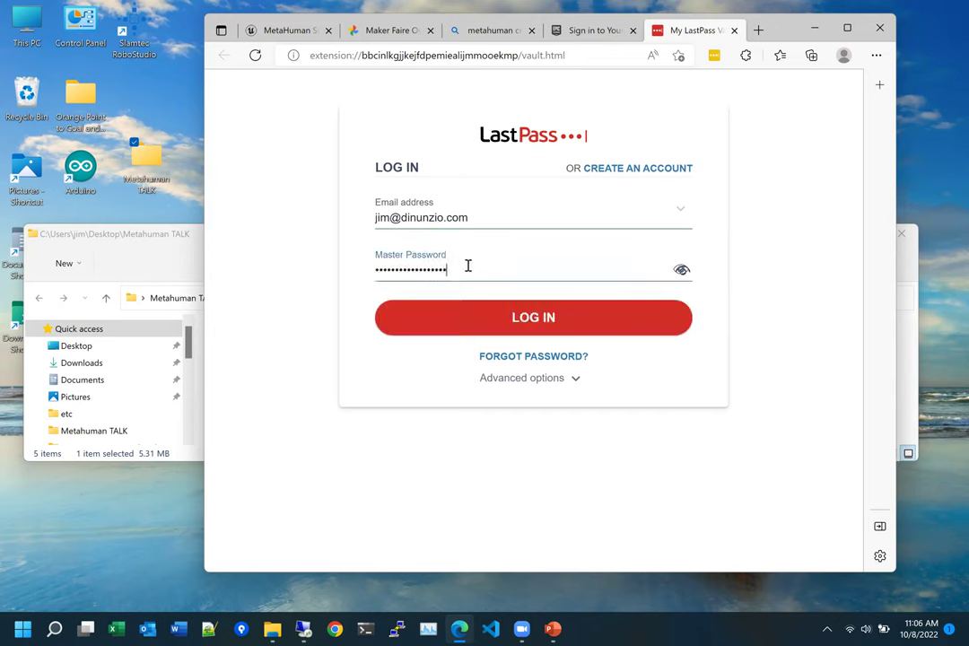
{"action": "key", "text": "Return"}
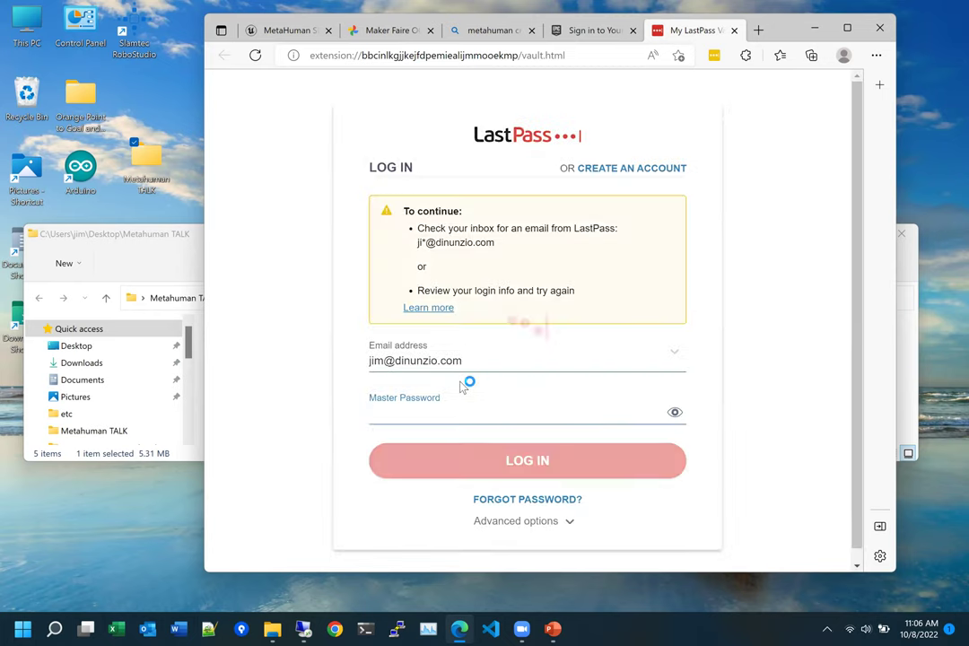
Retry the LastPass login by re-entering the master password, and return to the metahuman creator search results
{"action": "type", "text": "•"}
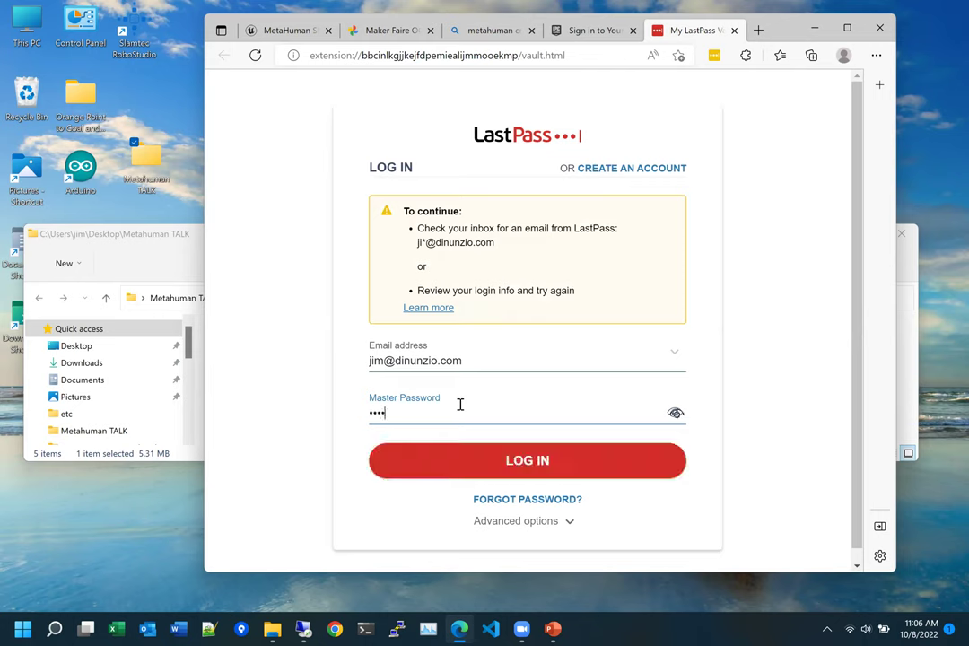
{"action": "type", "text": "••••••••••••••"}
{"action": "key", "text": "Return"}
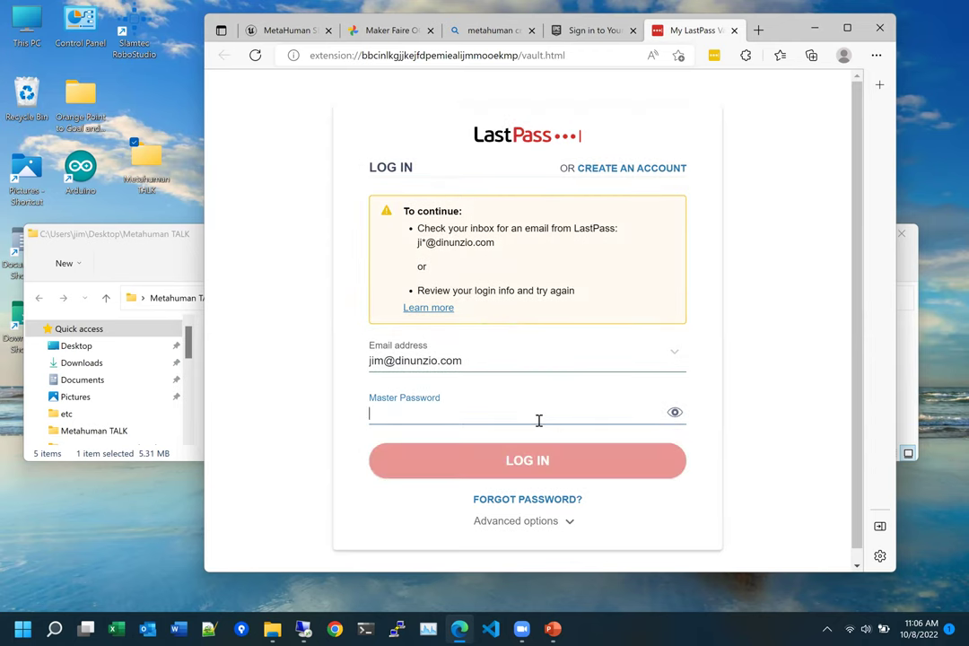
{"action": "type", "text": "••"}
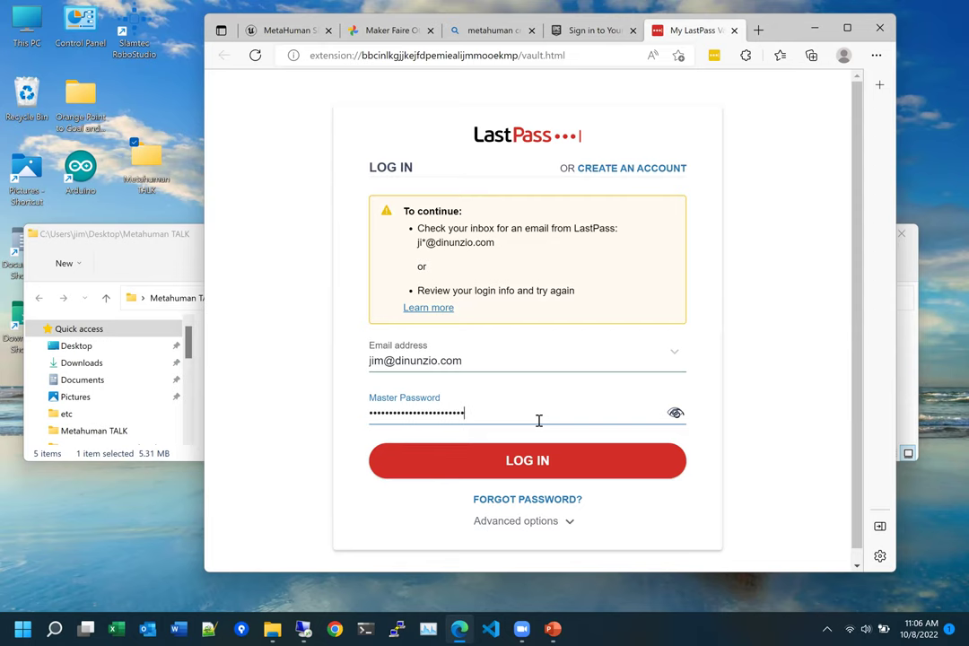
{"action": "key", "text": "Return"}
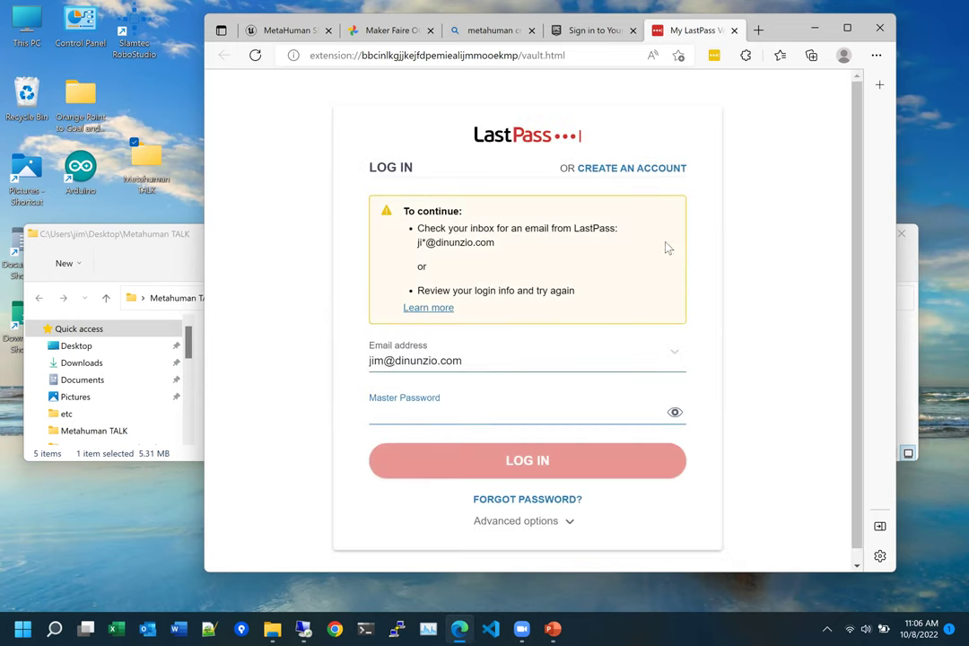
{"action": "left_click", "coordinate": [734, 29]}
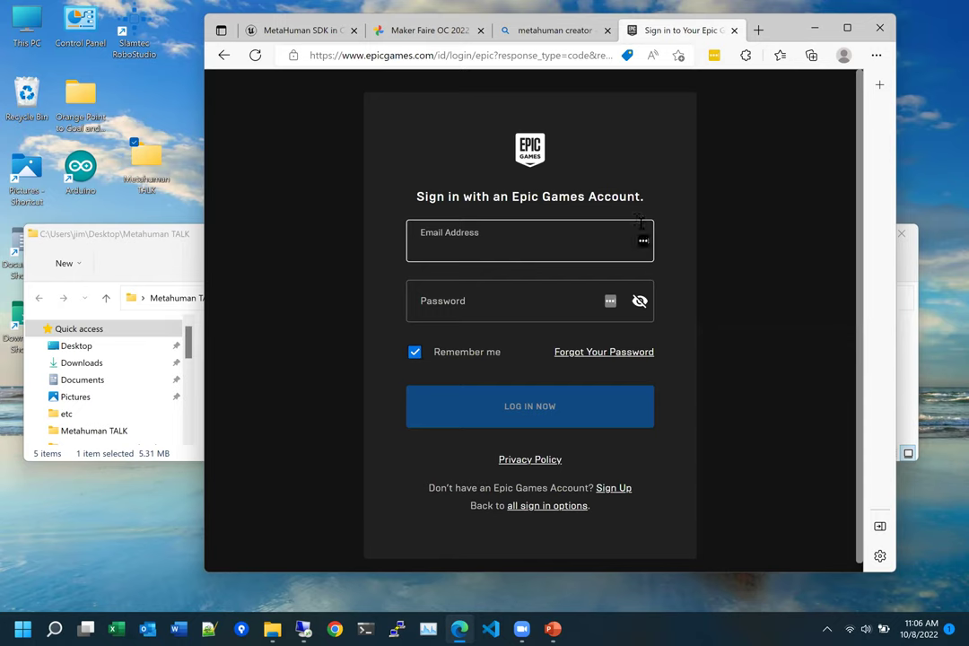
{"action": "left_click", "coordinate": [225, 54]}
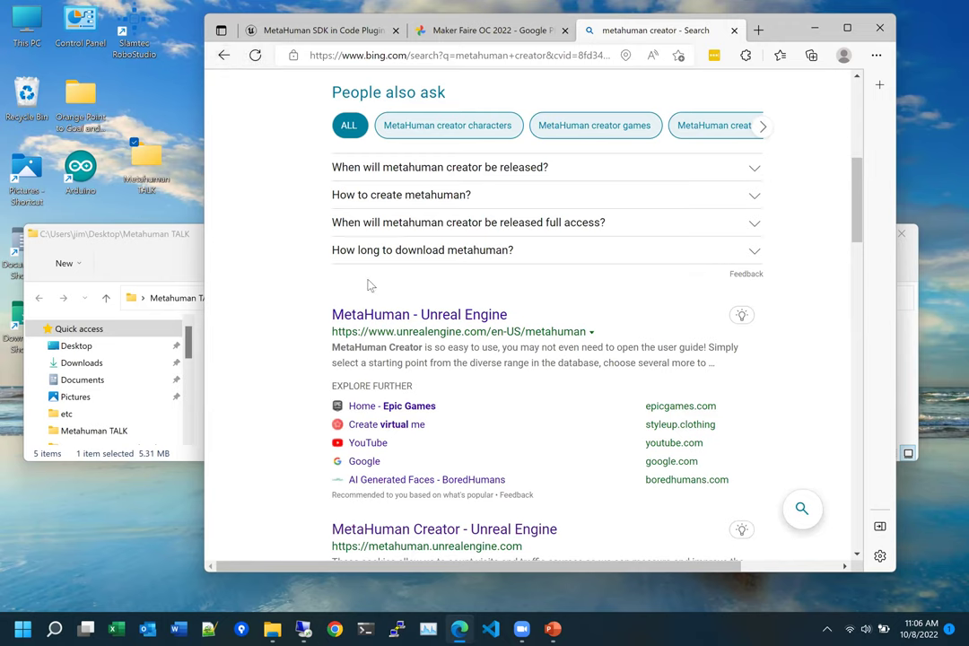
Open the "MetaHuman - Unreal Engine" search result and launch the MetaHuman Creator app from its page
{"action": "left_click", "coordinate": [401, 316]}
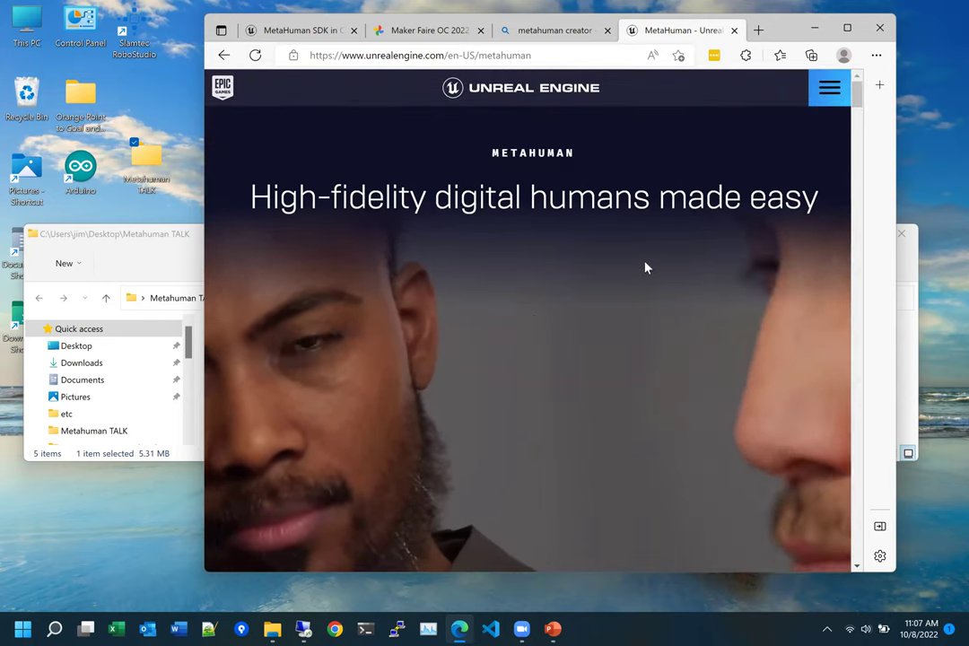
{"action": "scroll", "coordinate": [615, 494], "scroll_direction": "down", "scroll_amount": 5}
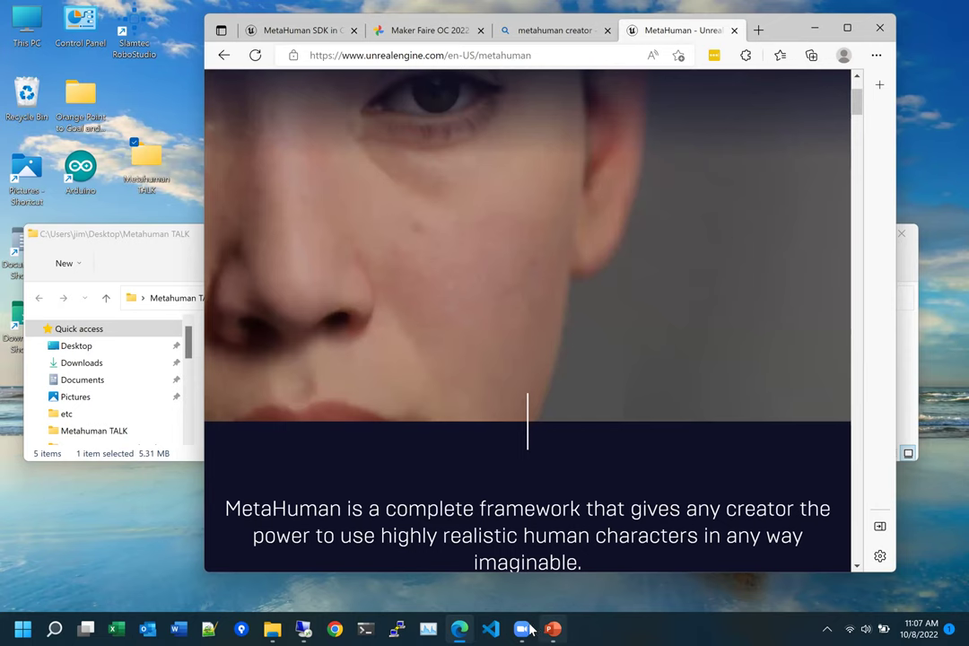
{"action": "scroll", "coordinate": [525, 386], "scroll_direction": "down", "scroll_amount": 3}
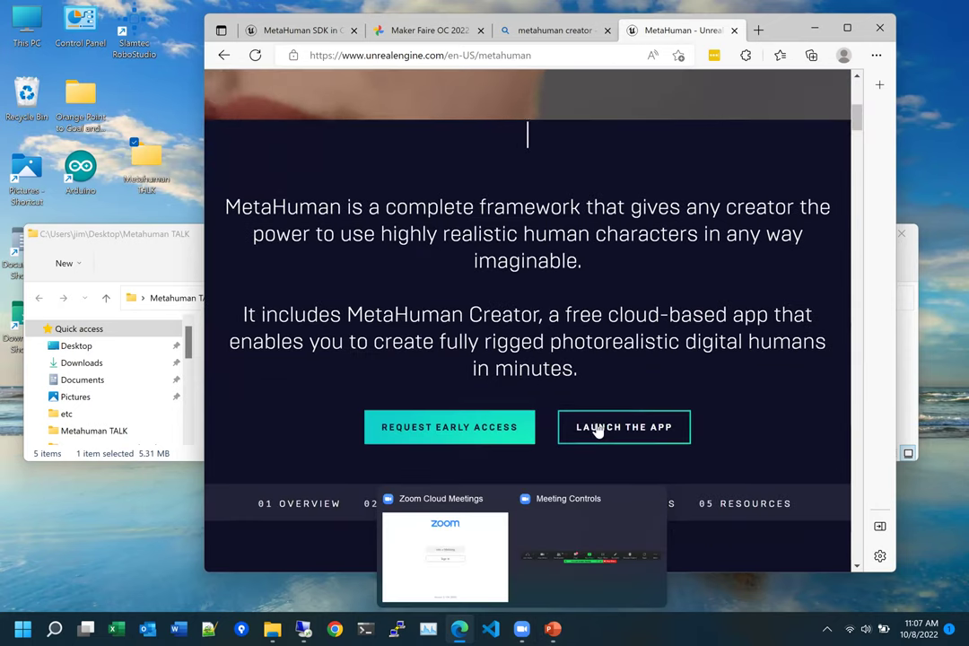
{"action": "left_click", "coordinate": [609, 428]}
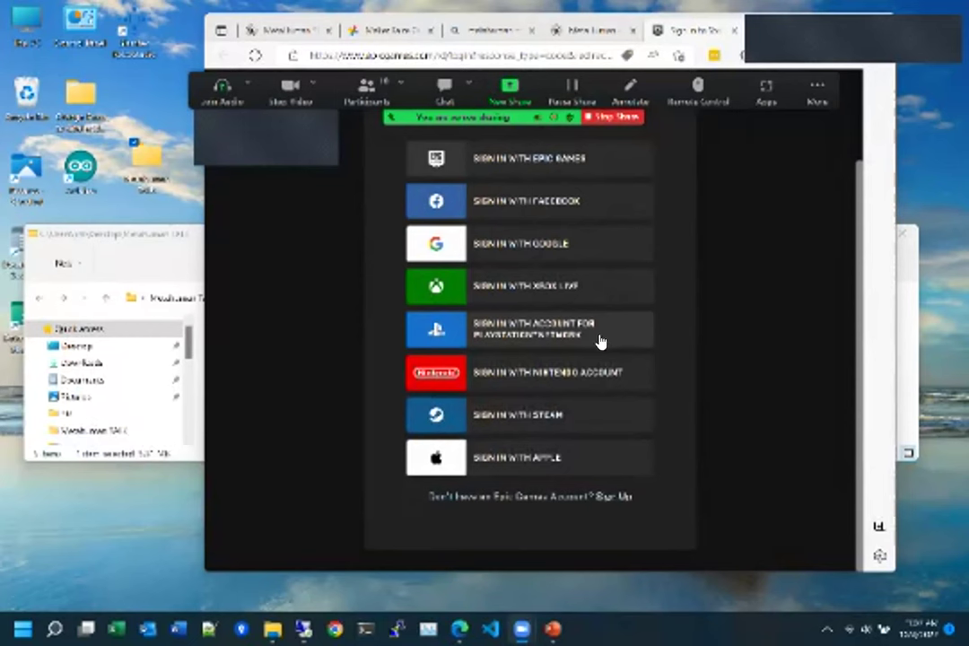
{"action": "left_click", "coordinate": [591, 31]}
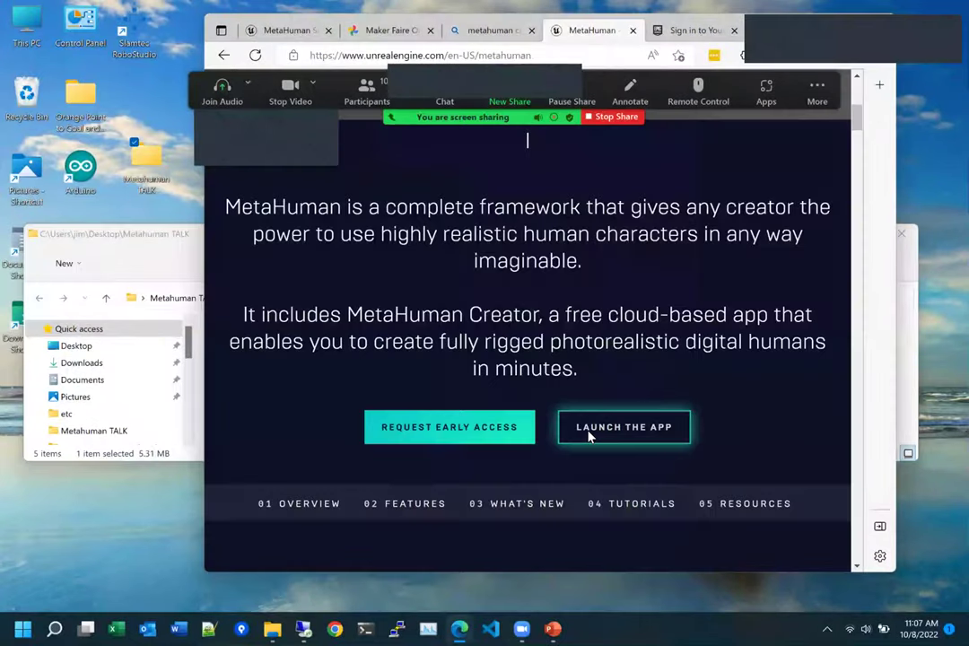
{"action": "left_click", "coordinate": [589, 429]}
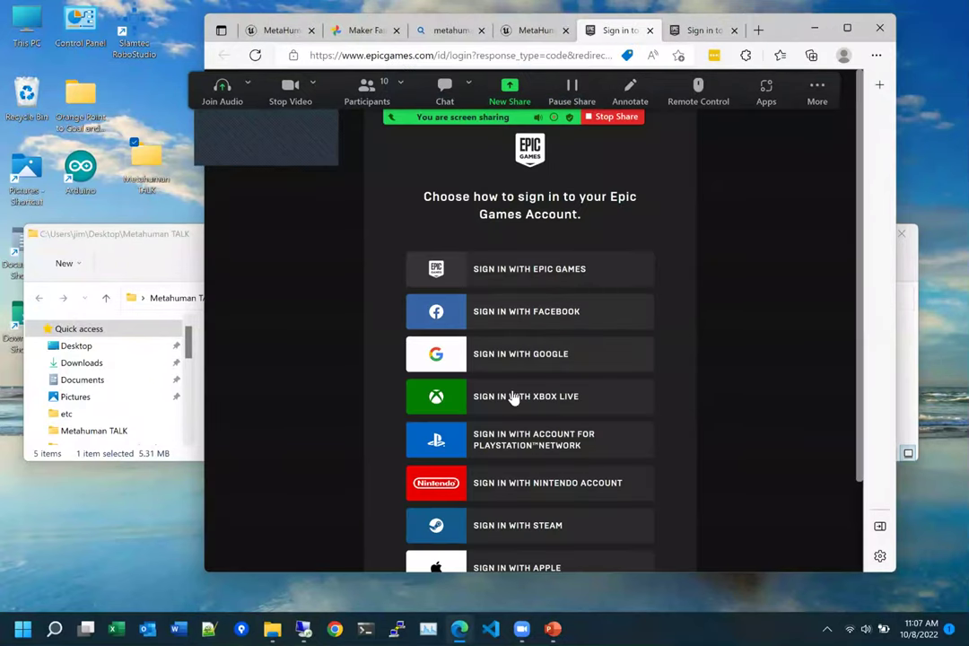
Try to sign in with Google and link it to an existing Epic Games account, and go back to the sign-in options
{"action": "left_click", "coordinate": [536, 354]}
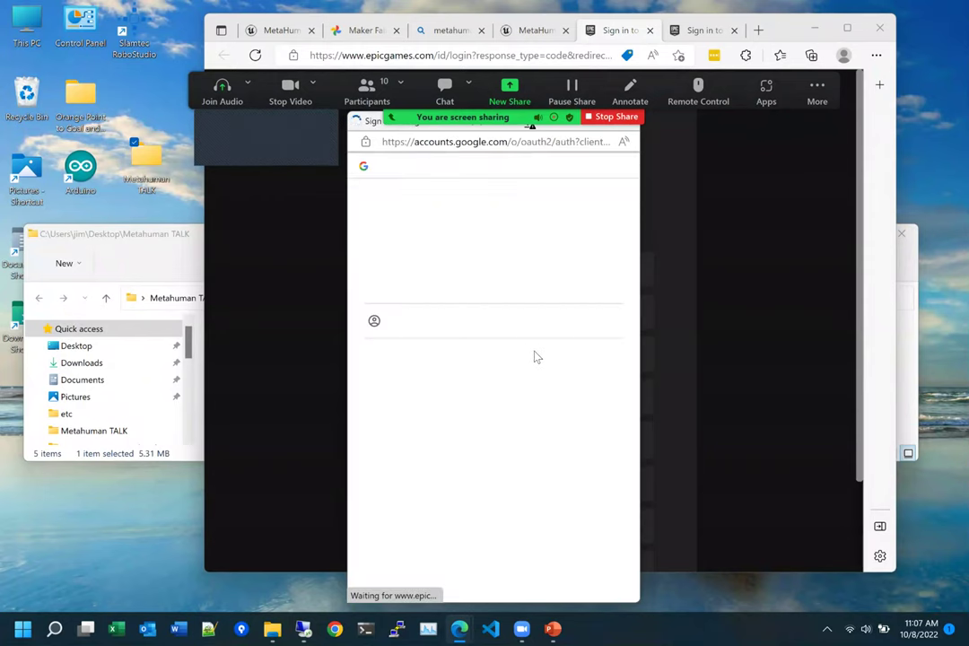
{"action": "left_click", "coordinate": [439, 284]}
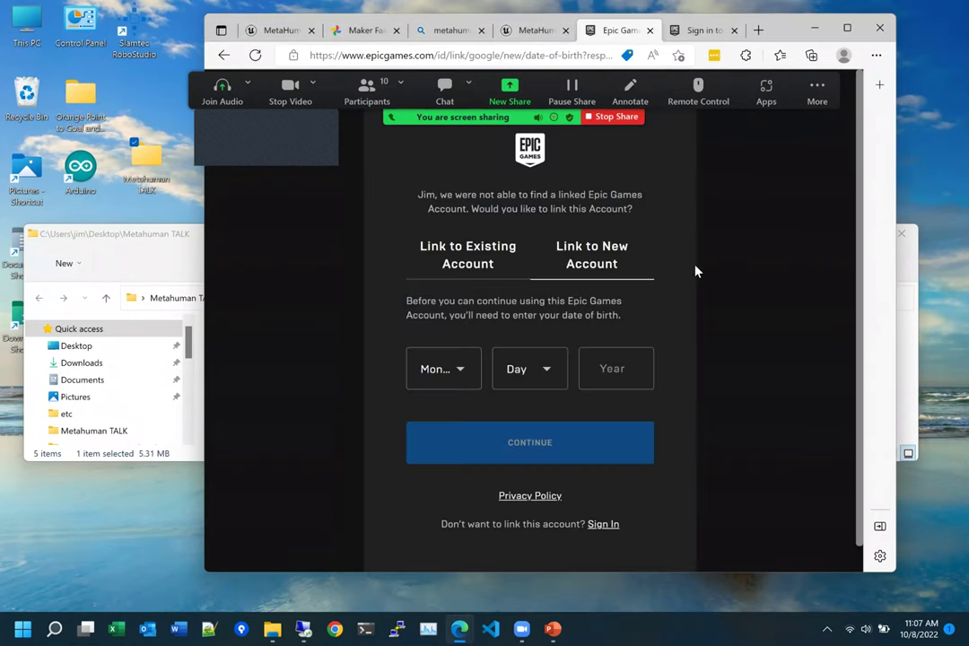
{"action": "left_click", "coordinate": [490, 267]}
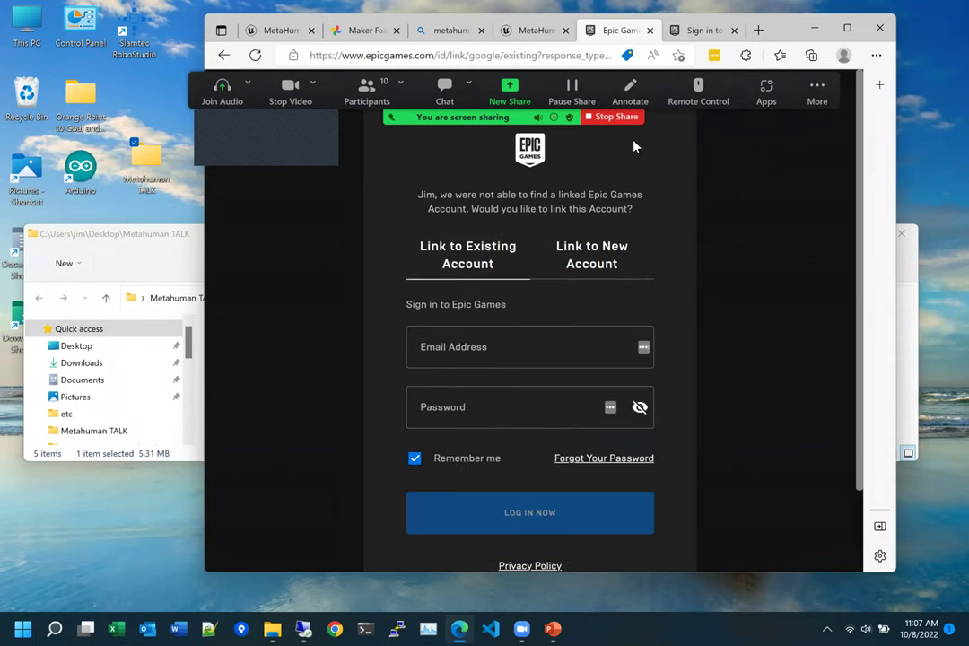
{"action": "left_click", "coordinate": [225, 56]}
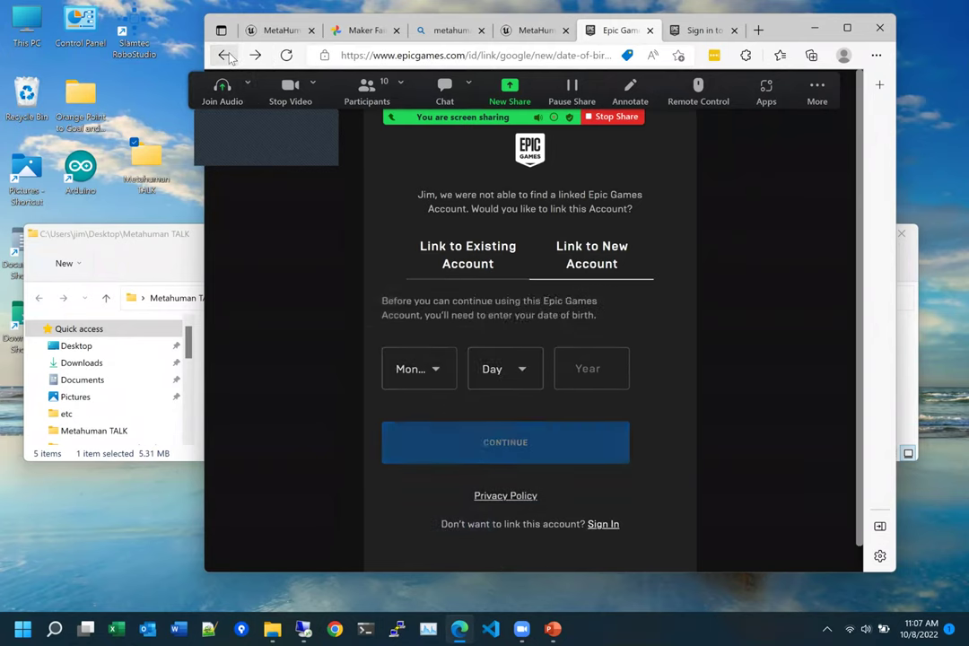
{"action": "left_click", "coordinate": [225, 55]}
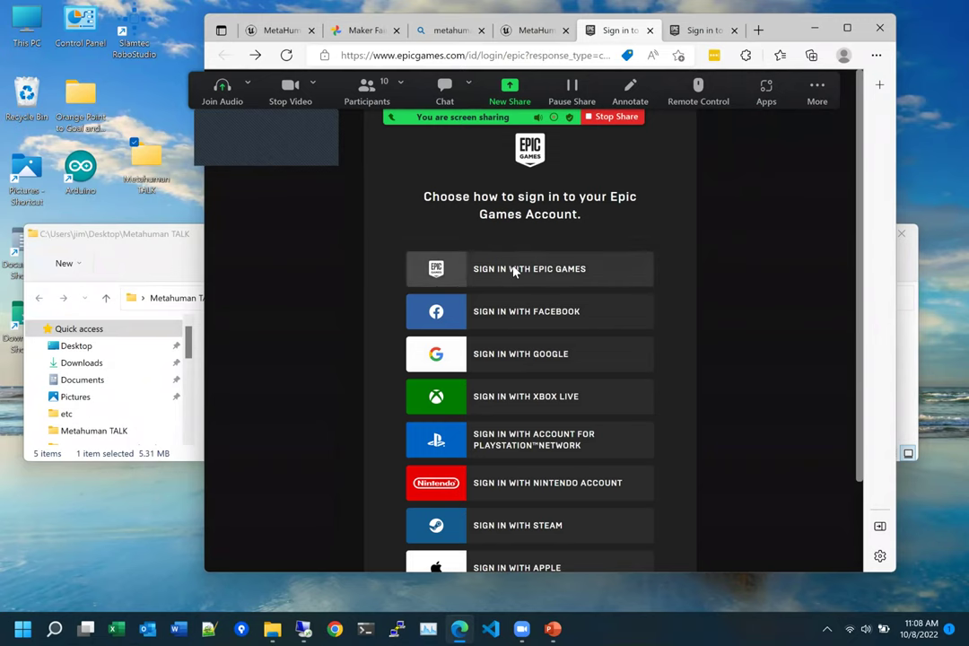
Choose the Epic Games sign-in and try to log in to the LastPass vault with the master password, retrying once
{"action": "left_click", "coordinate": [510, 272]}
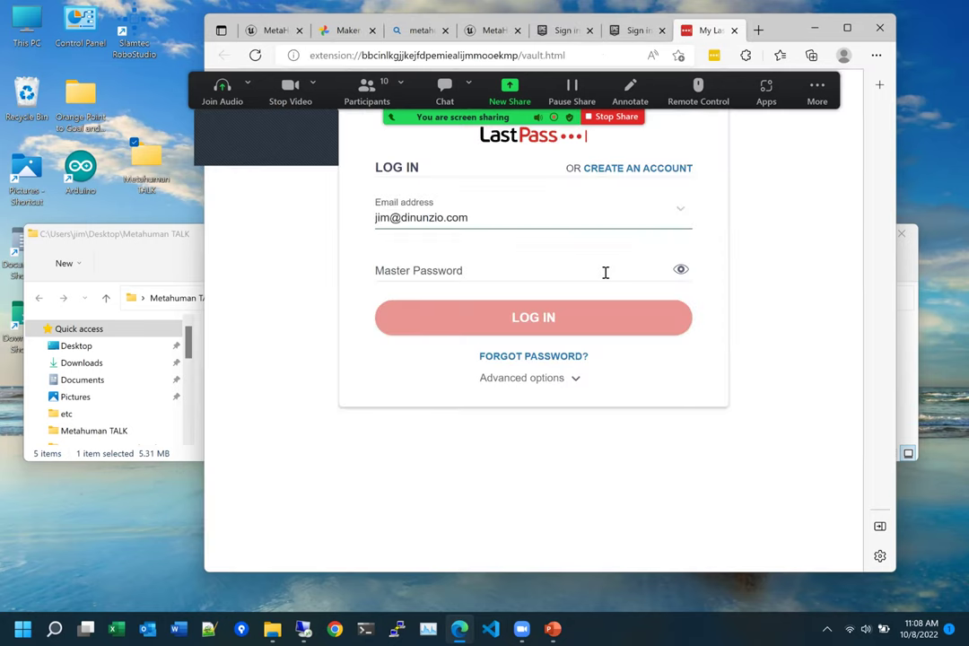
{"action": "left_click", "coordinate": [608, 273]}
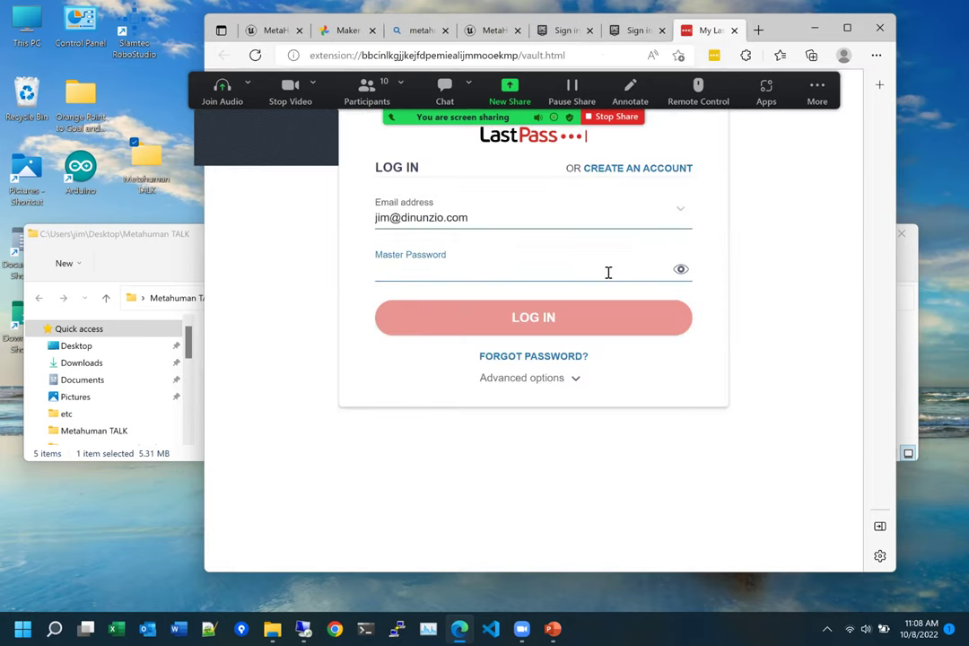
{"action": "type", "text": "••"}
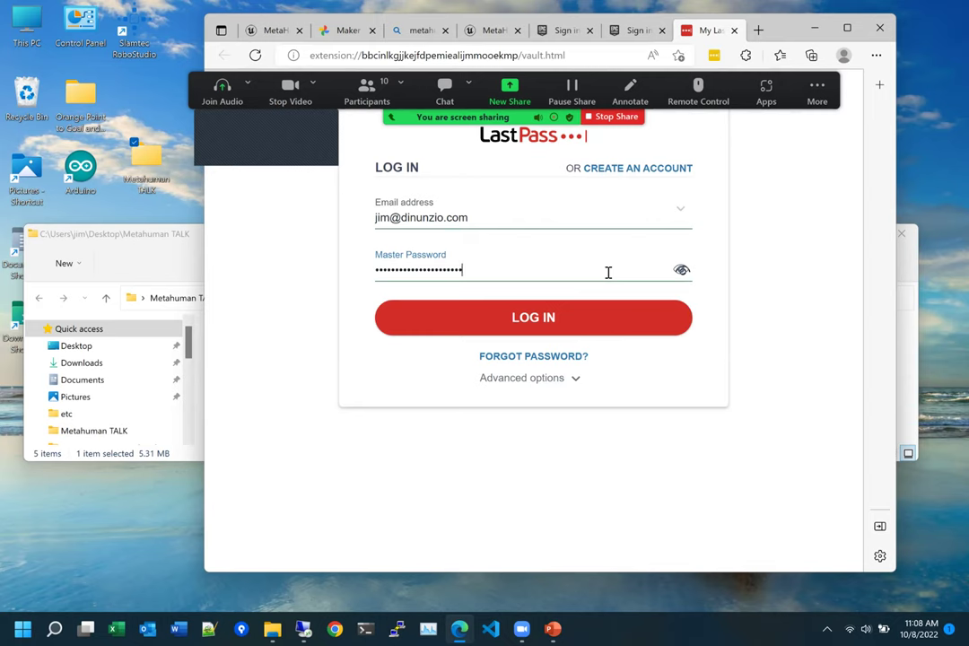
{"action": "key", "text": "Return"}
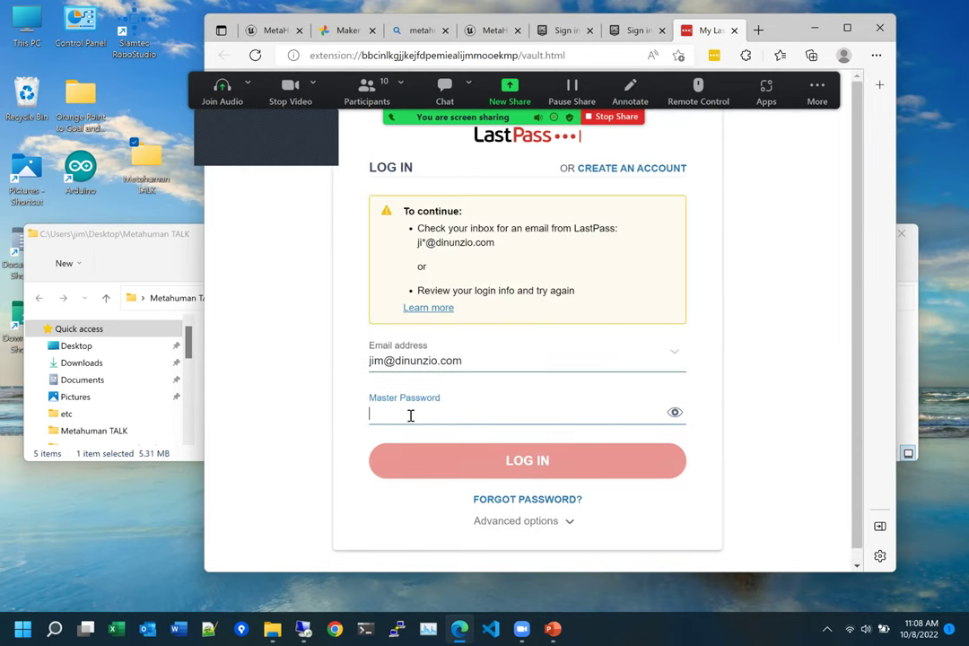
{"action": "type", "text": "•"}
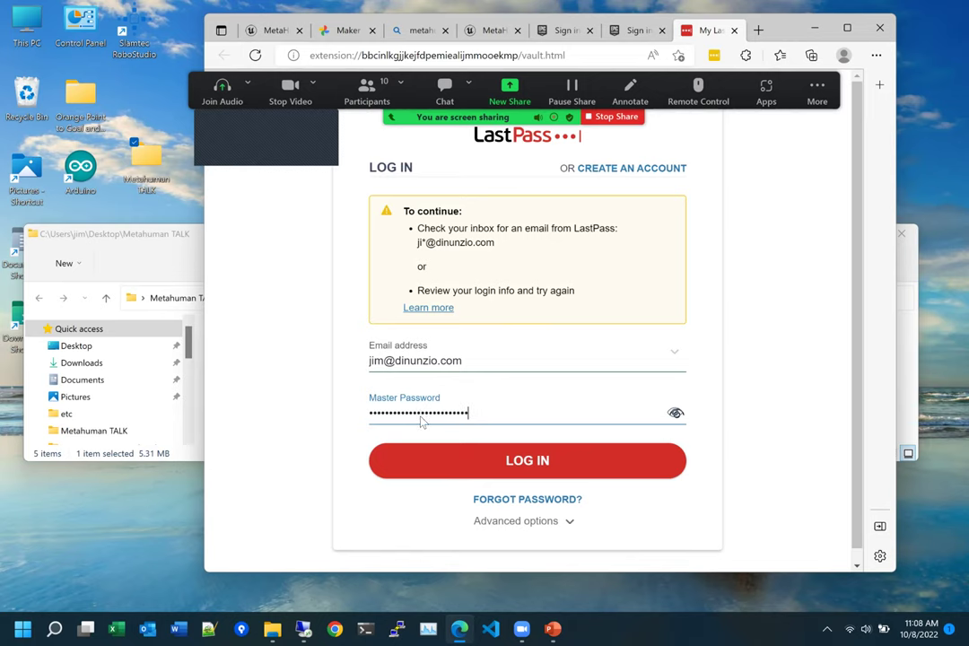
{"action": "key", "text": "Return"}
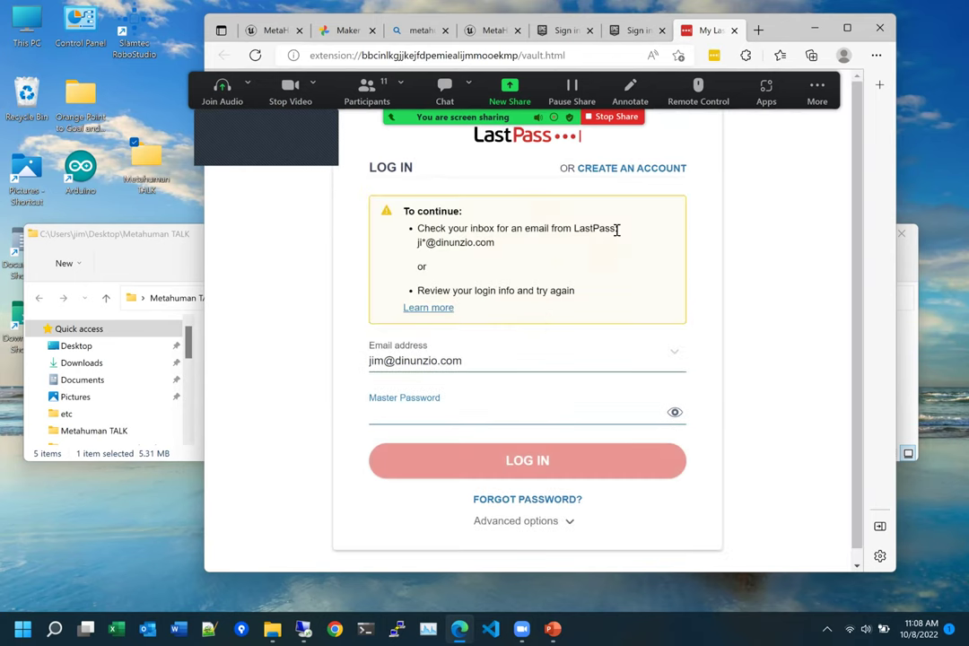
Close the LastPass vault page and choose the Google sign-in for the Epic Games account
{"action": "scroll", "coordinate": [447, 300], "scroll_direction": "down", "scroll_amount": 1}
{"action": "scroll", "coordinate": [447, 300], "scroll_direction": "up", "scroll_amount": 1}
{"action": "key", "text": "ctrl+w"}
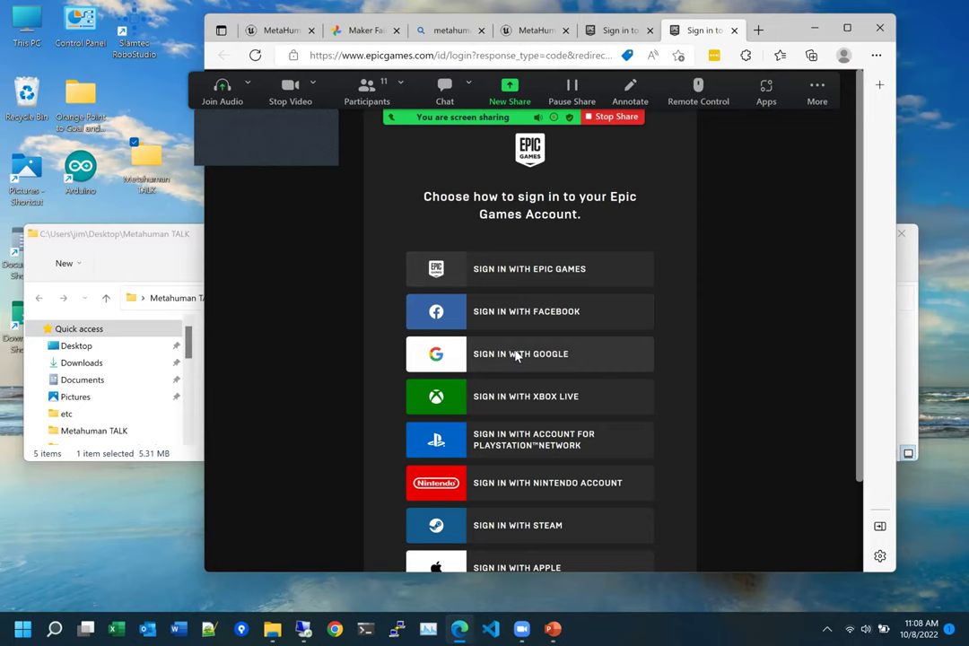
{"action": "left_click", "coordinate": [517, 355]}
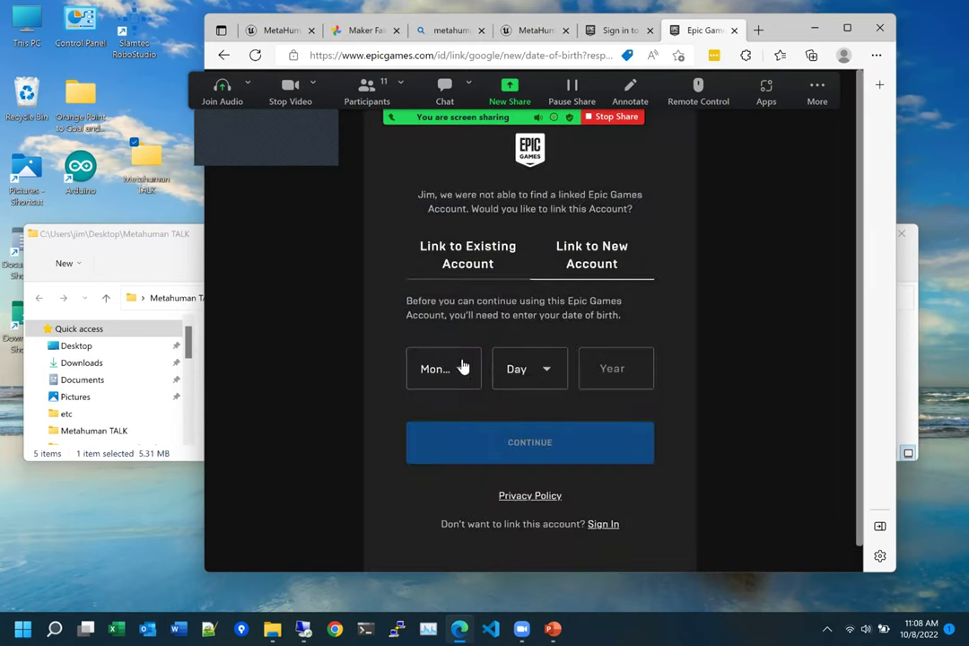
Enter the date of birth for a new linked Epic Games account and continue
{"action": "left_click", "coordinate": [459, 369]}
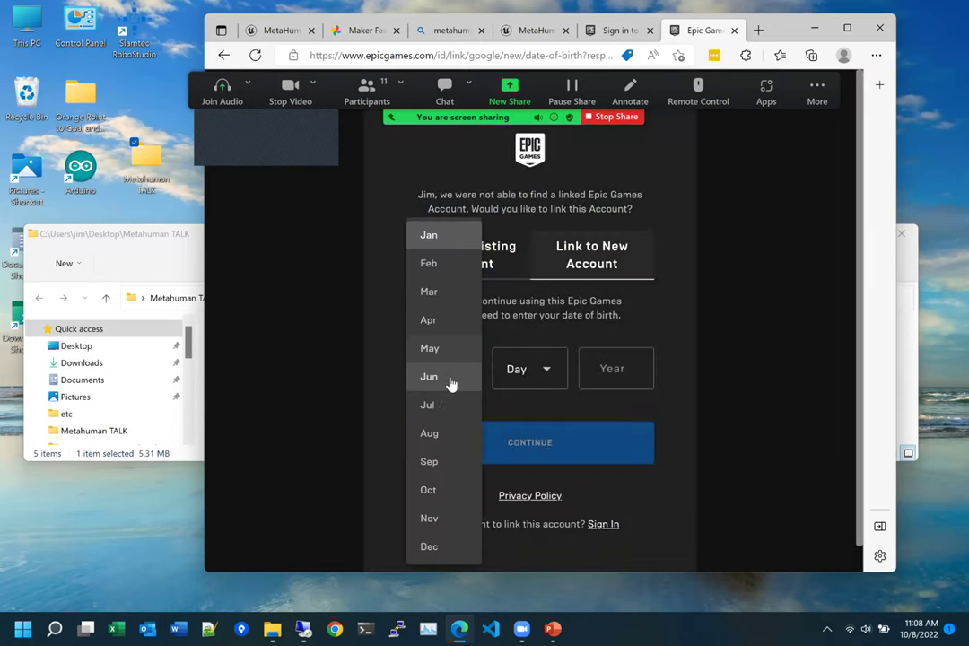
{"action": "left_click", "coordinate": [542, 269]}
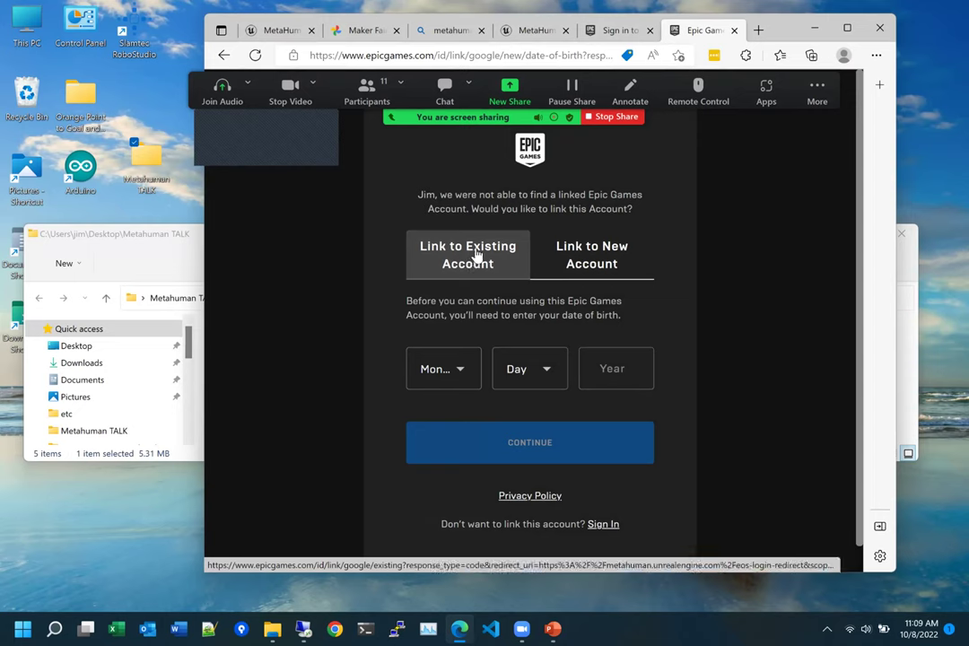
{"action": "left_click", "coordinate": [449, 368]}
{"action": "left_click", "coordinate": [533, 375]}
{"action": "left_click", "coordinate": [511, 402]}
{"action": "left_click", "coordinate": [604, 363]}
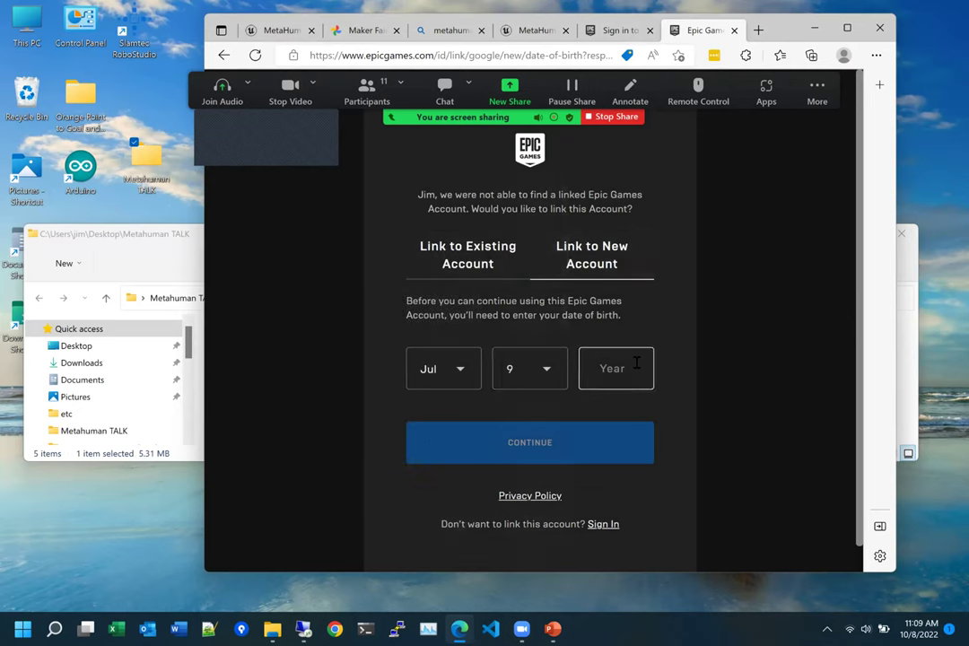
{"action": "type", "text": "1976"}
{"action": "left_click", "coordinate": [625, 429]}
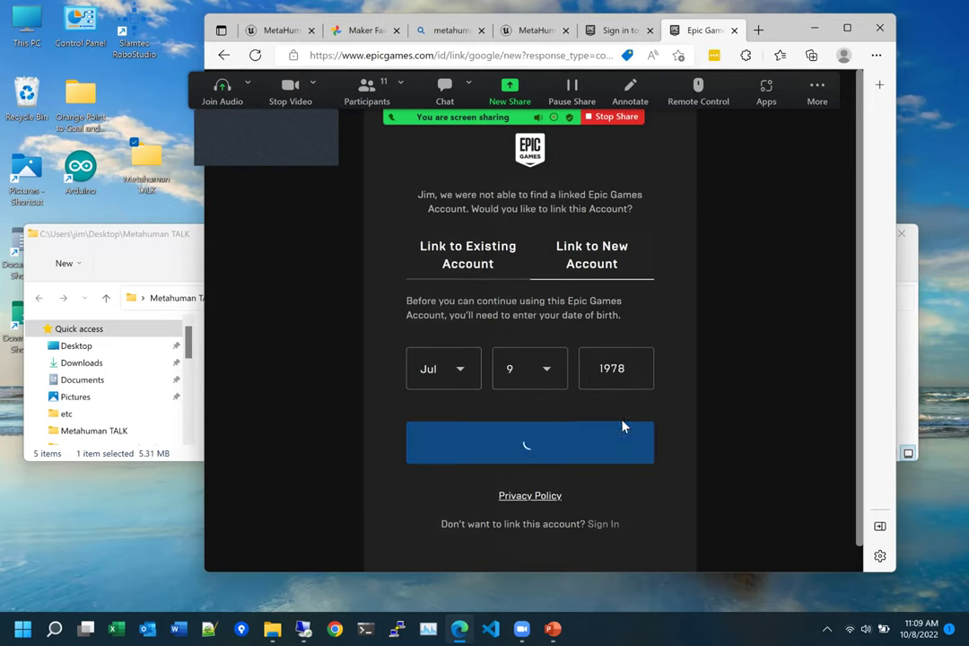
Accept the news offers and terms of service, enter the display name djsfdijfsds, and submit the new account form
{"action": "scroll", "coordinate": [552, 350], "scroll_direction": "down", "scroll_amount": 4}
{"action": "scroll", "coordinate": [545, 345], "scroll_direction": "up", "scroll_amount": 2}
{"action": "scroll", "coordinate": [539, 350], "scroll_direction": "up", "scroll_amount": 2}
{"action": "scroll", "coordinate": [528, 359], "scroll_direction": "down", "scroll_amount": 3}
{"action": "scroll", "coordinate": [471, 400], "scroll_direction": "up", "scroll_amount": 3}
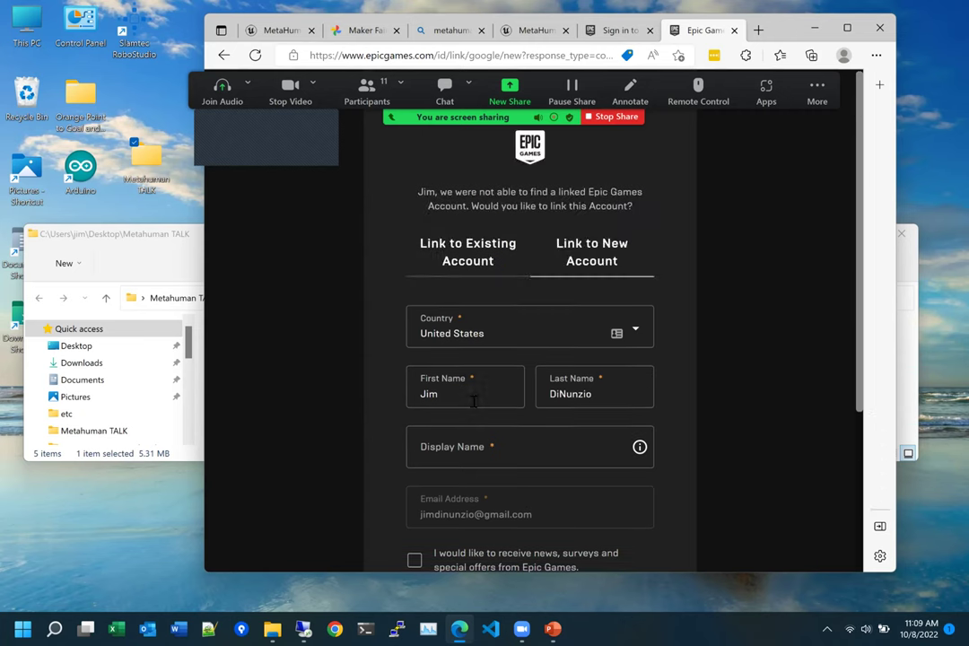
{"action": "scroll", "coordinate": [475, 388], "scroll_direction": "down", "scroll_amount": 3}
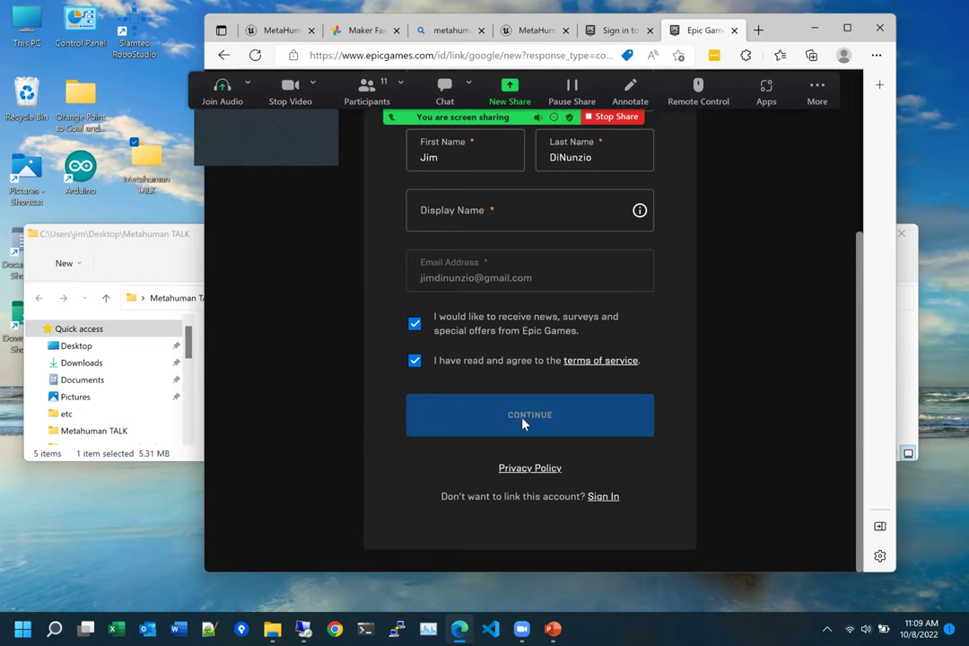
{"action": "scroll", "coordinate": [638, 201], "scroll_direction": "up", "scroll_amount": 3}
{"action": "scroll", "coordinate": [616, 255], "scroll_direction": "down", "scroll_amount": 1}
{"action": "scroll", "coordinate": [610, 296], "scroll_direction": "up", "scroll_amount": 1}
{"action": "scroll", "coordinate": [591, 371], "scroll_direction": "down", "scroll_amount": 1}
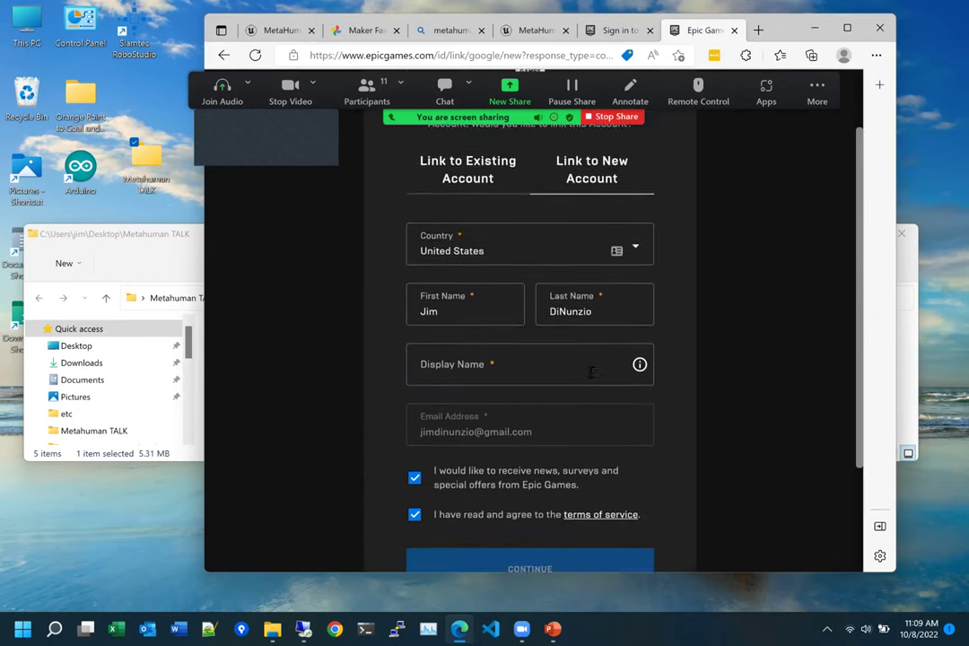
{"action": "left_click", "coordinate": [529, 364]}
{"action": "type", "text": "djsfdijfsds"}
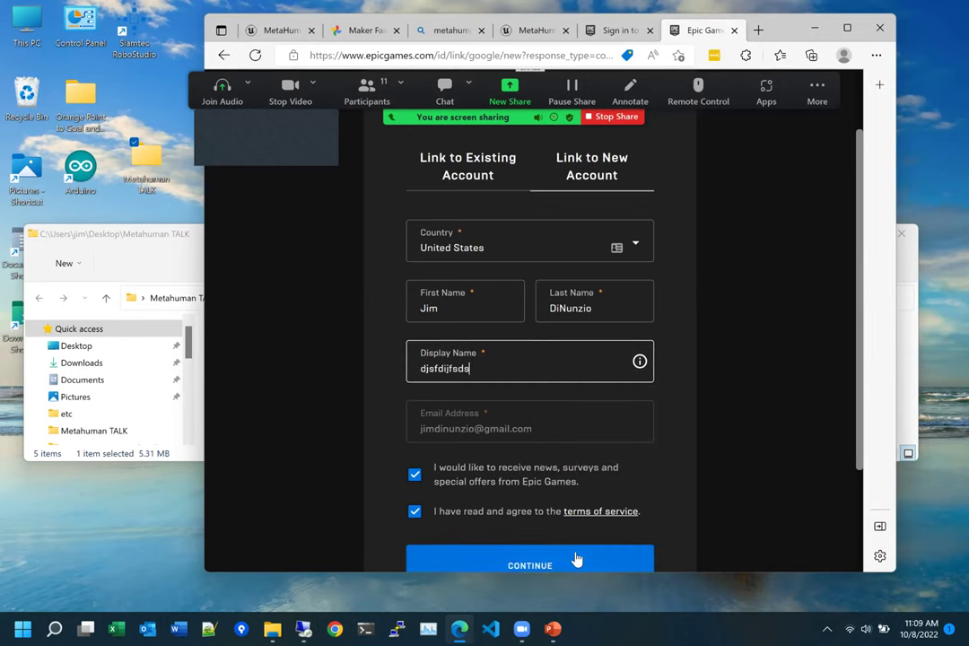
{"action": "left_click", "coordinate": [576, 556]}
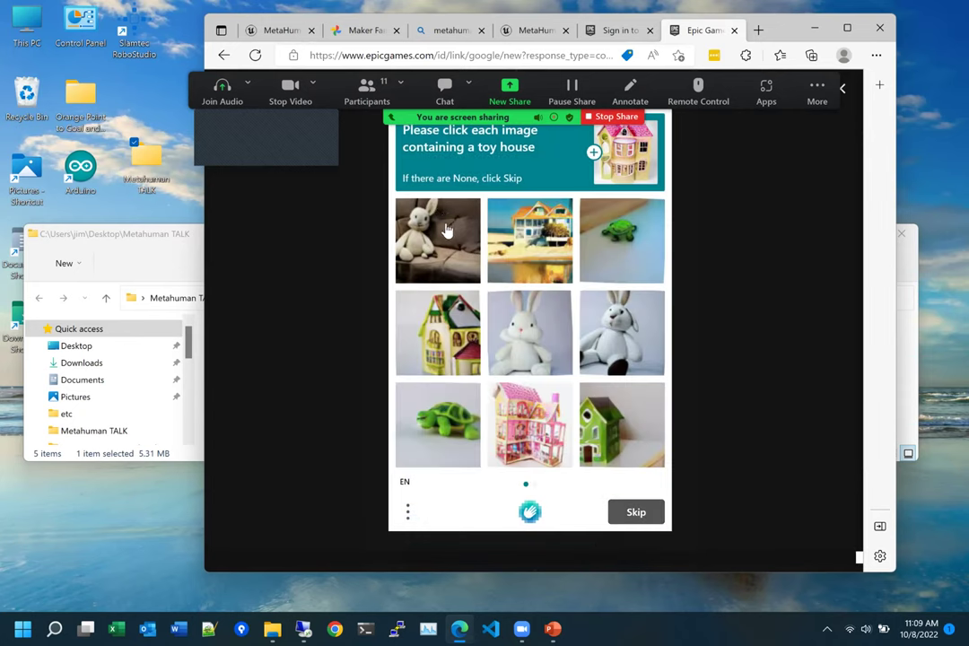
Select every toy house image in the first verification challenge and advance to the next one
{"action": "left_click", "coordinate": [617, 444]}
{"action": "left_click", "coordinate": [530, 421]}
{"action": "left_click", "coordinate": [530, 241]}
{"action": "left_click", "coordinate": [438, 327]}
{"action": "left_click", "coordinate": [629, 516]}
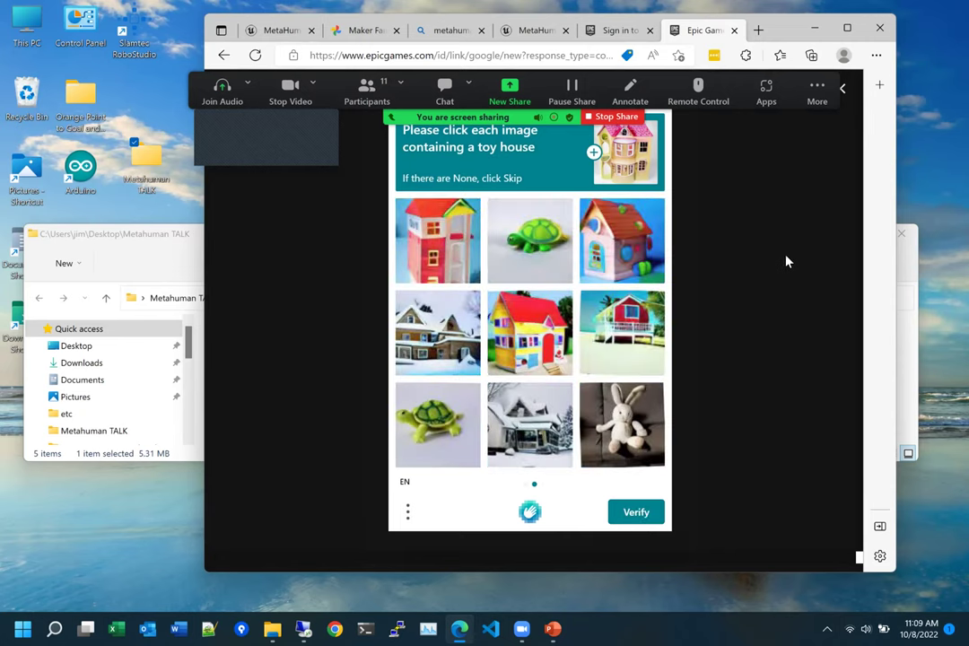
Close both Epic Games sign-in pages and the MetaHuman page, returning to the metahuman creator search results
{"action": "key", "text": "ctrl+w"}
{"action": "key", "text": "ctrl+w"}
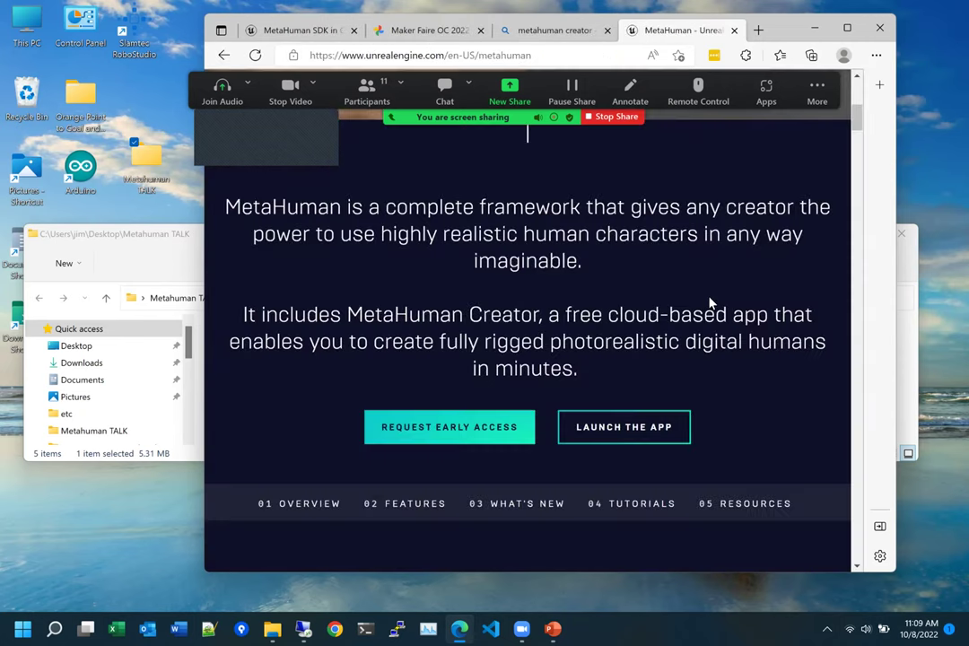
{"action": "scroll", "coordinate": [707, 305], "scroll_direction": "up", "scroll_amount": 5}
{"action": "scroll", "coordinate": [642, 325], "scroll_direction": "down", "scroll_amount": 1}
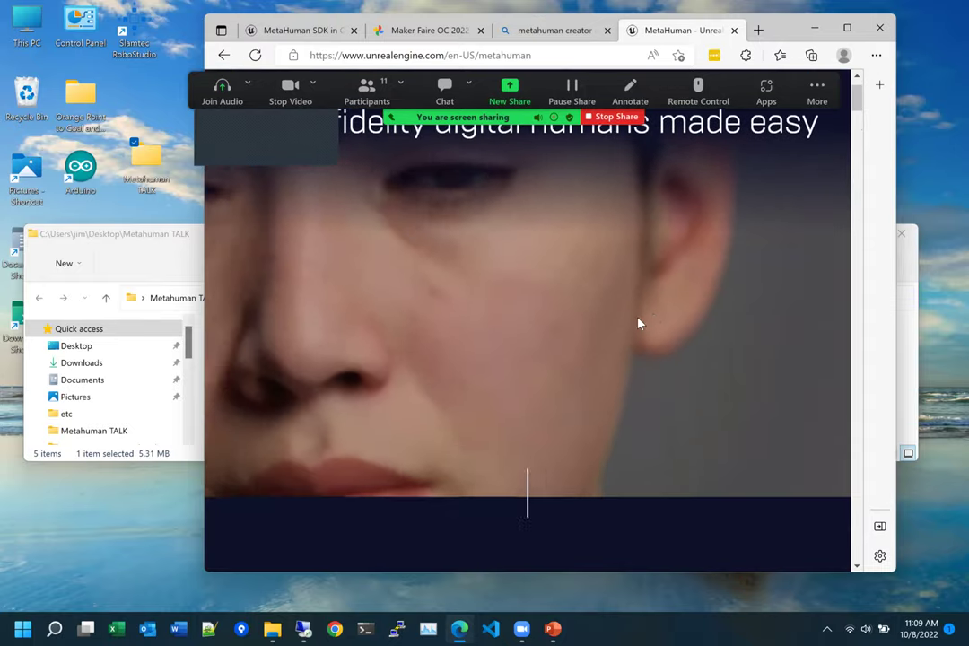
{"action": "scroll", "coordinate": [635, 328], "scroll_direction": "up", "scroll_amount": 1}
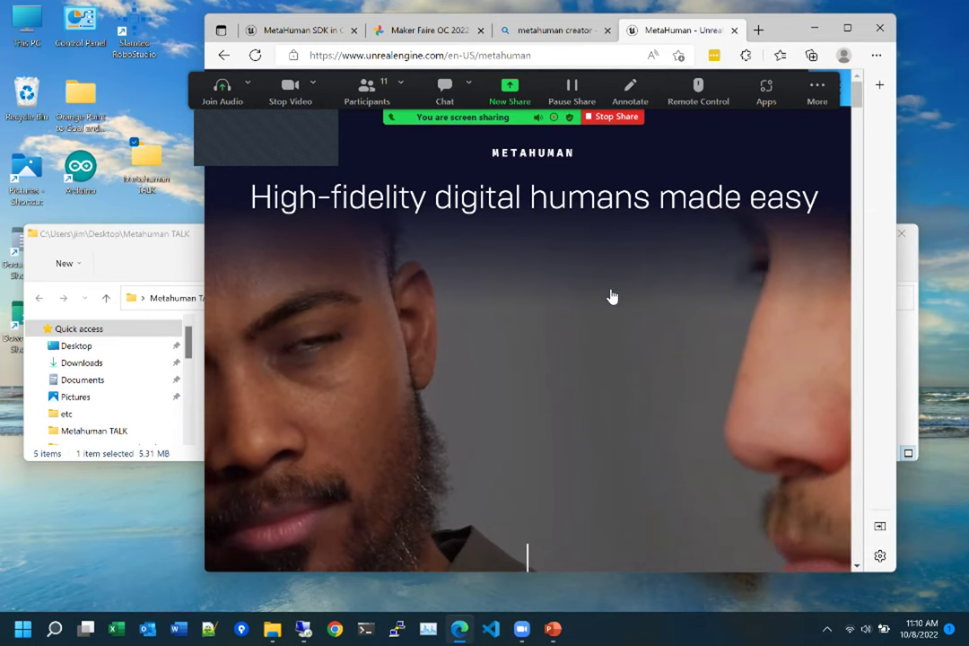
{"action": "key", "text": "ctrl+w"}
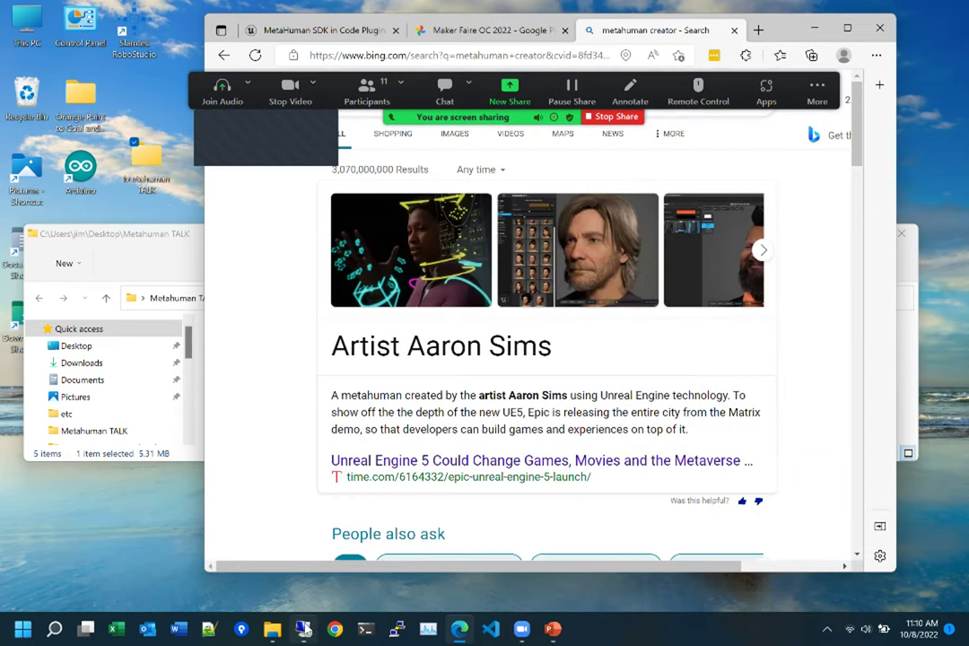
Switch to the session running MetaHuman Creator and open the Brayden MetaHuman for editing
{"action": "mouse_move", "coordinate": [305, 630]}
{"action": "left_click", "coordinate": [262, 520]}
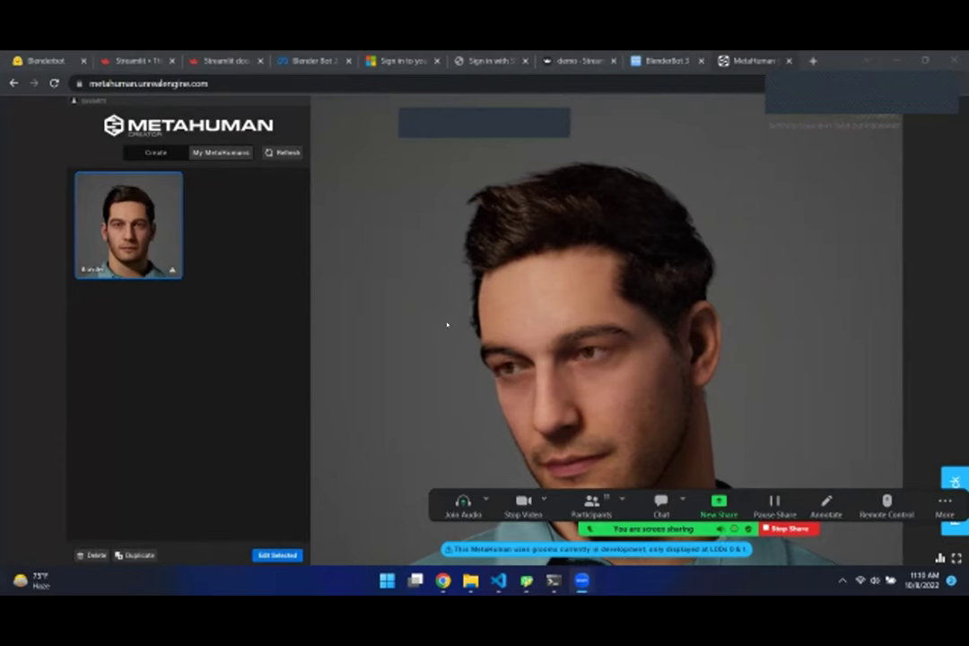
{"action": "left_click", "coordinate": [277, 555]}
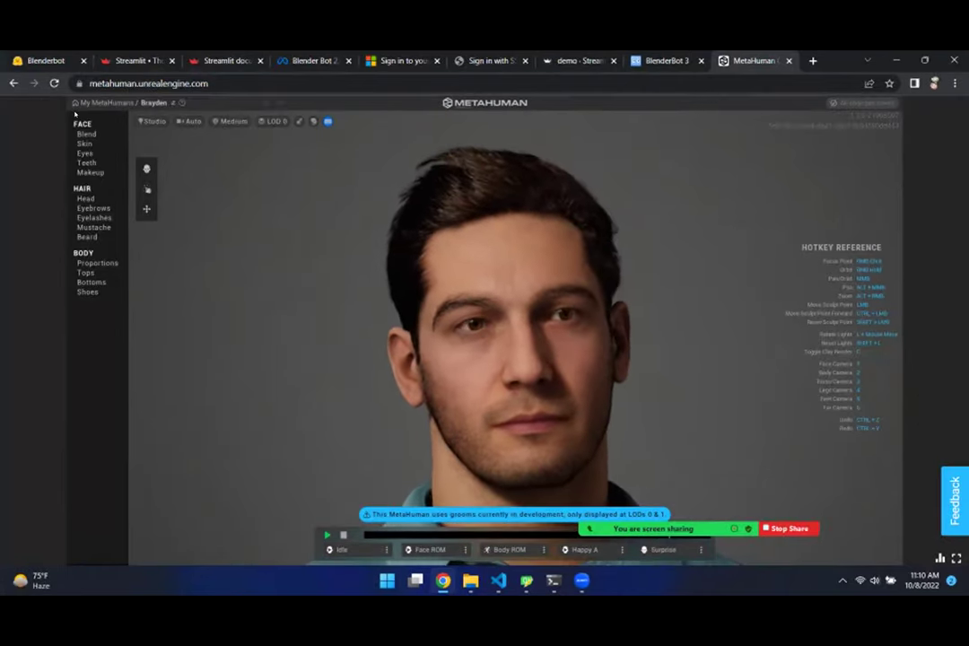
Try enlarging the browser page zoom to 125% and restore it to 100%
{"action": "left_click", "coordinate": [955, 83]}
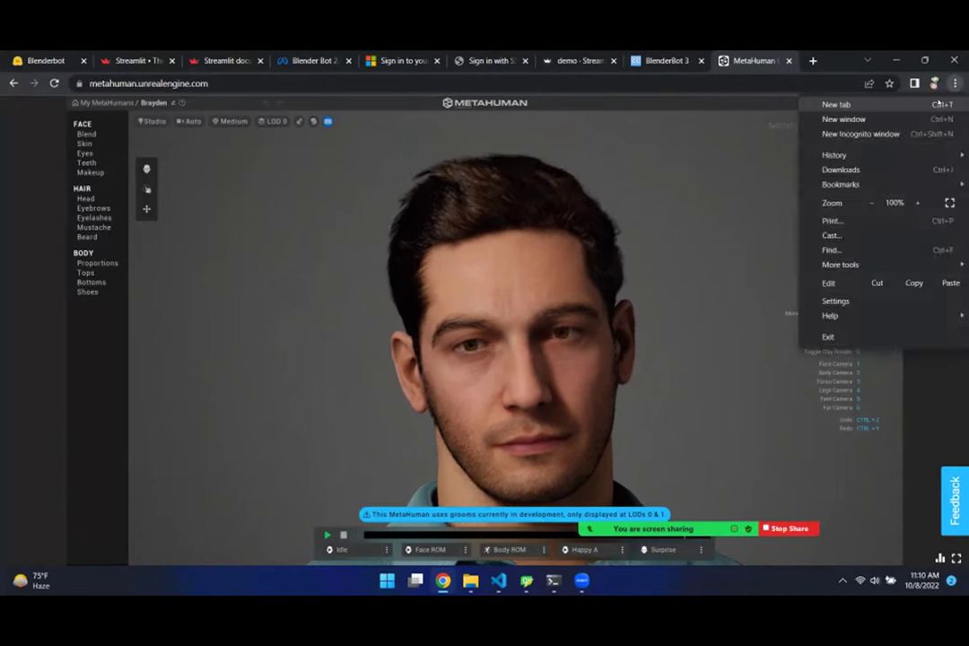
{"action": "left_click", "coordinate": [917, 203]}
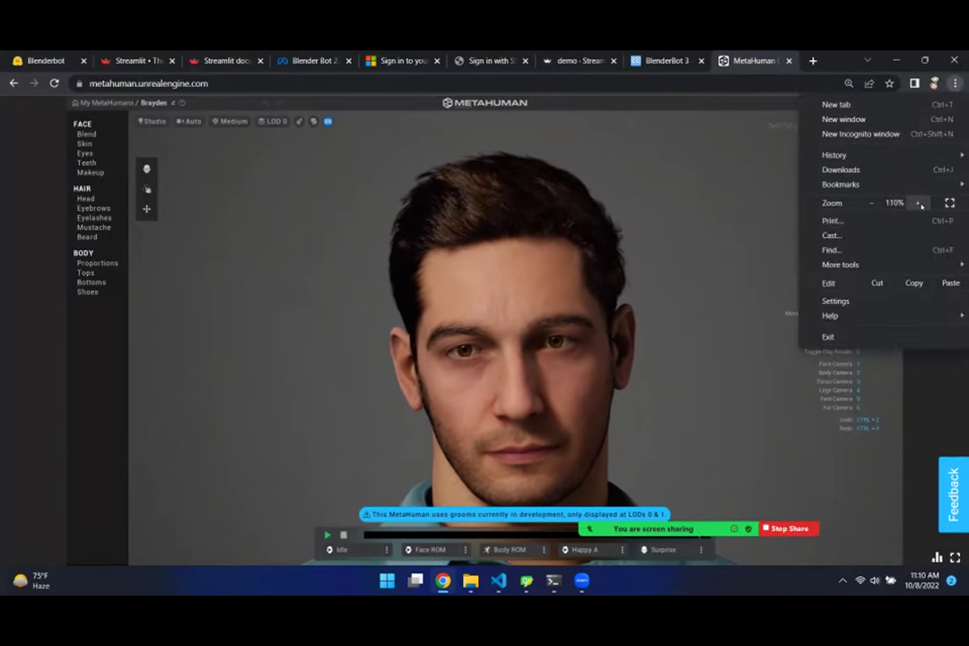
{"action": "left_click", "coordinate": [917, 203]}
{"action": "left_click", "coordinate": [871, 203]}
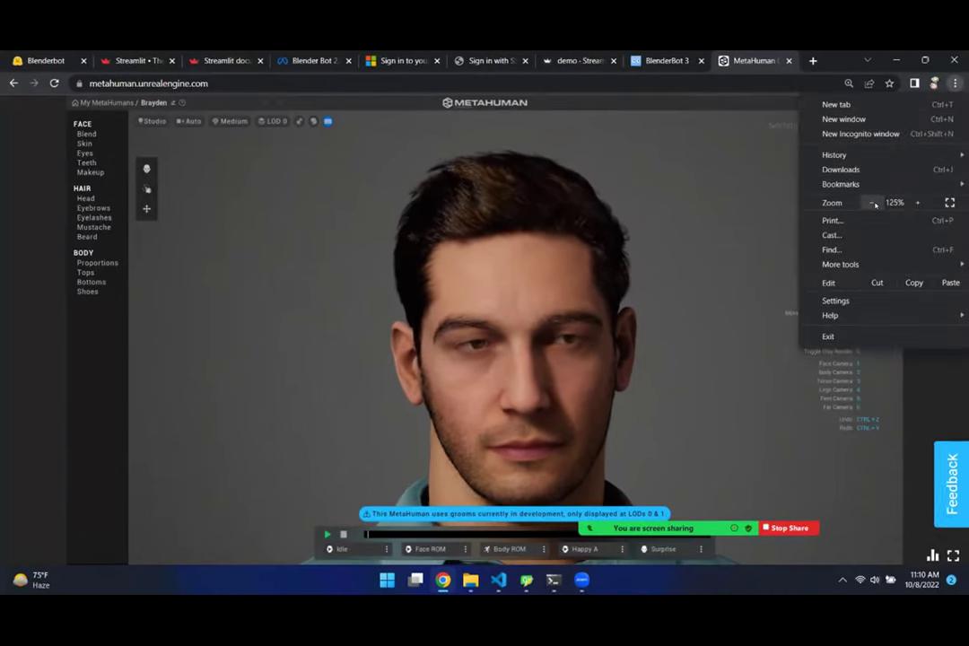
{"action": "left_click", "coordinate": [871, 203]}
{"action": "left_click", "coordinate": [189, 213]}
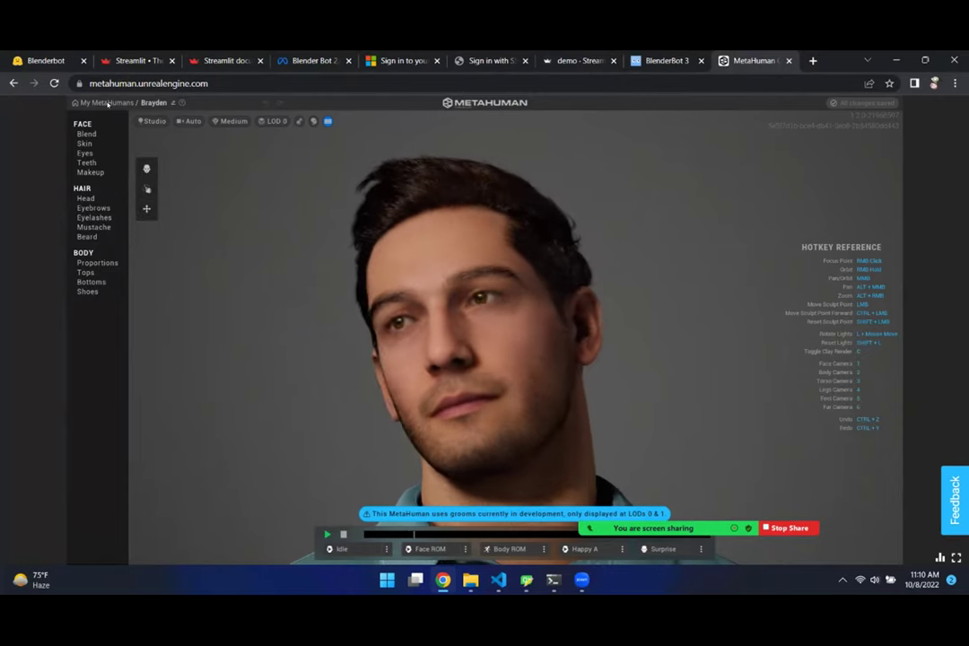
Leave the Brayden editor for the My MetaHumans overview and stop the screen share
{"action": "left_click", "coordinate": [105, 103]}
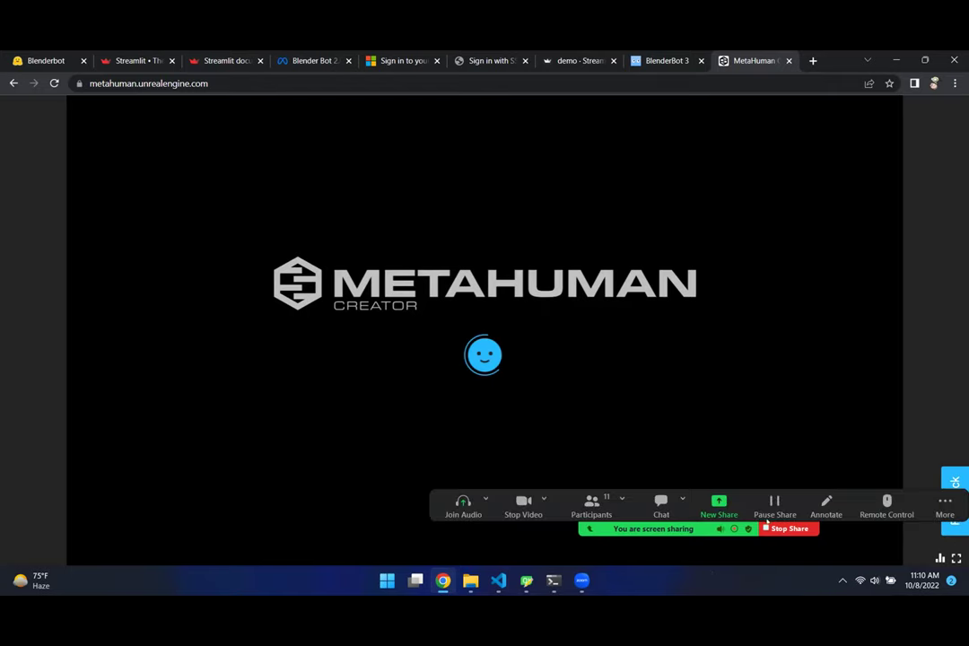
{"action": "left_click", "coordinate": [786, 528]}
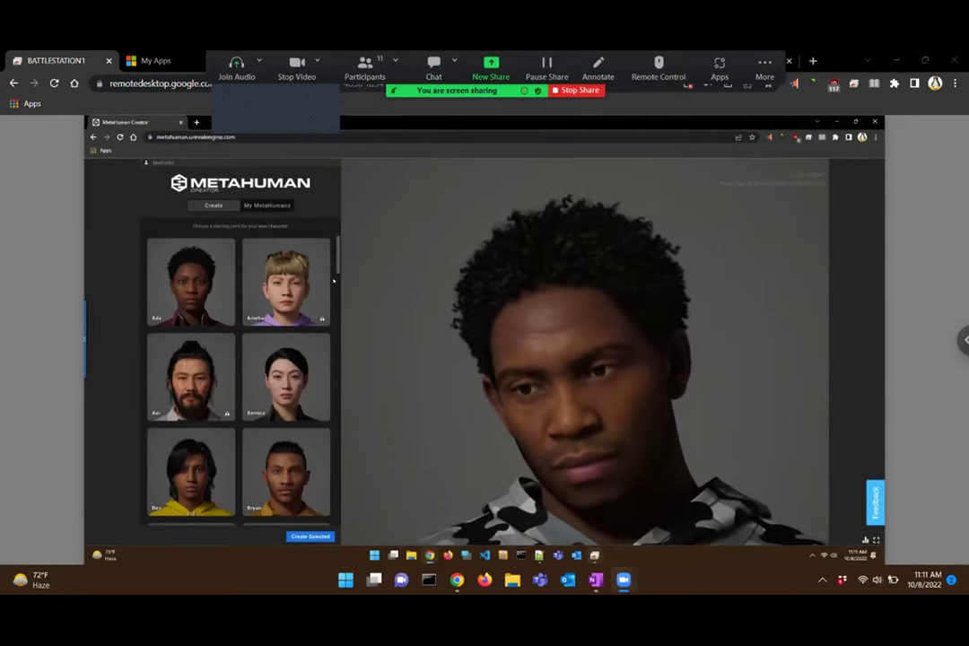
Preview the Kai preset as a starting point for a new character, and stop the screen share
{"action": "left_click_drag", "start_coordinate": [336, 265], "coordinate": [341, 358]}
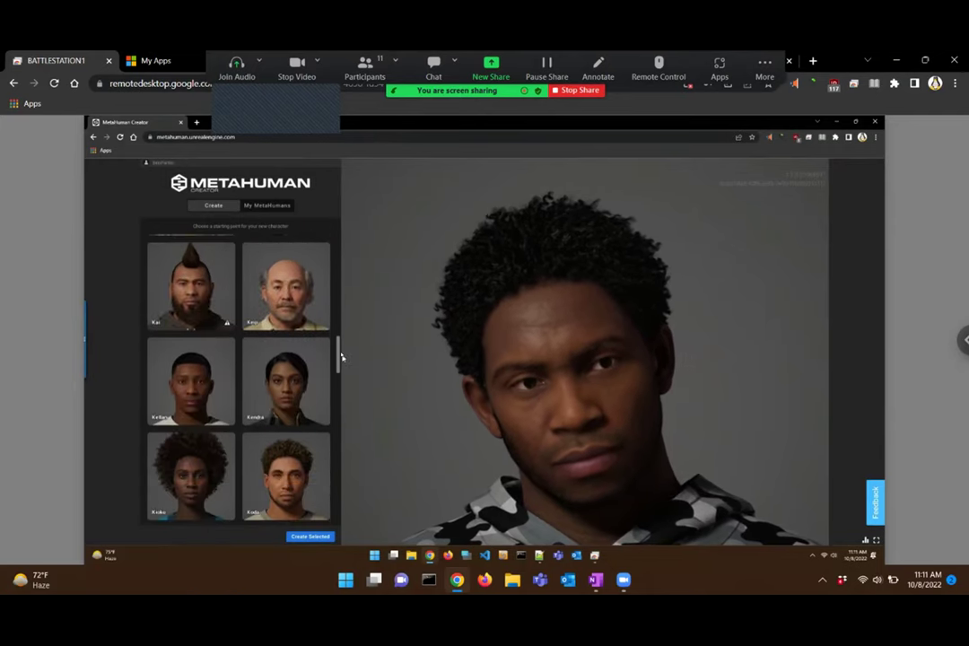
{"action": "left_click", "coordinate": [208, 281]}
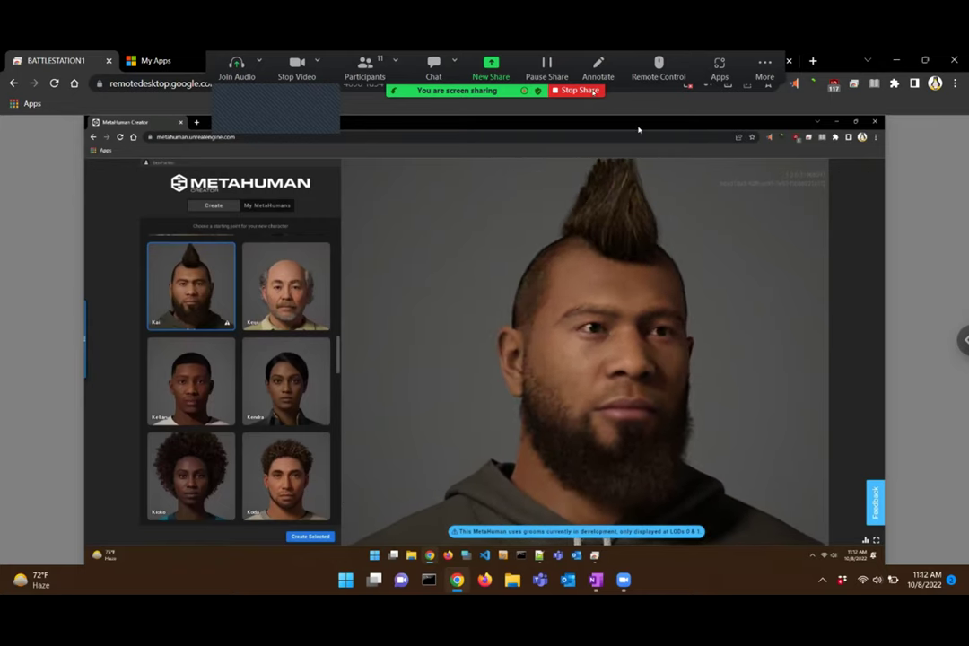
{"action": "left_click", "coordinate": [579, 90]}
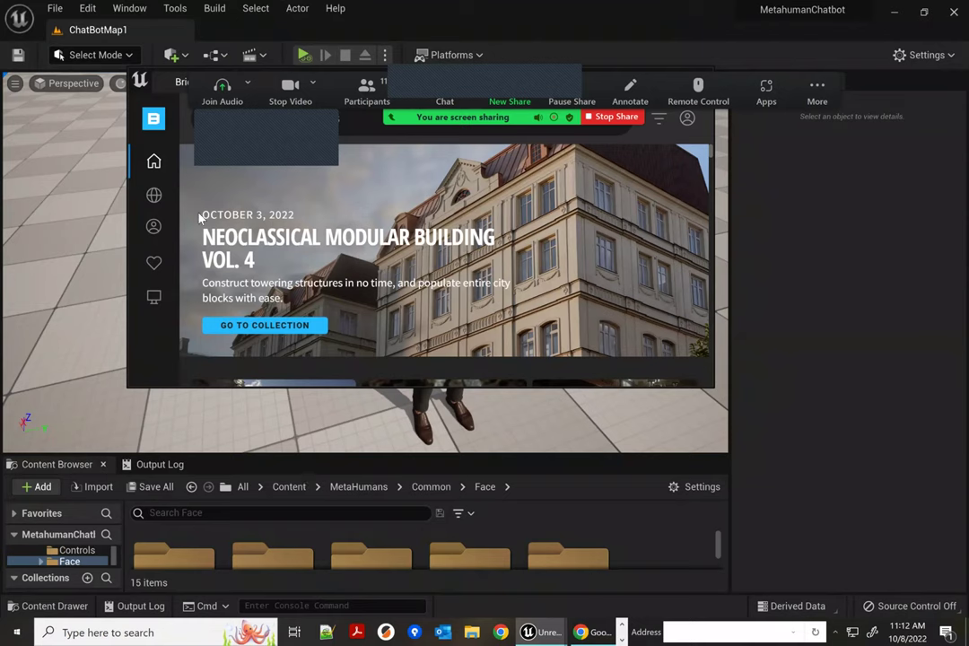
Locate the command that opens Quixel Bridge in the Unreal Editor, without launching it
{"action": "mouse_move", "coordinate": [156, 232]}
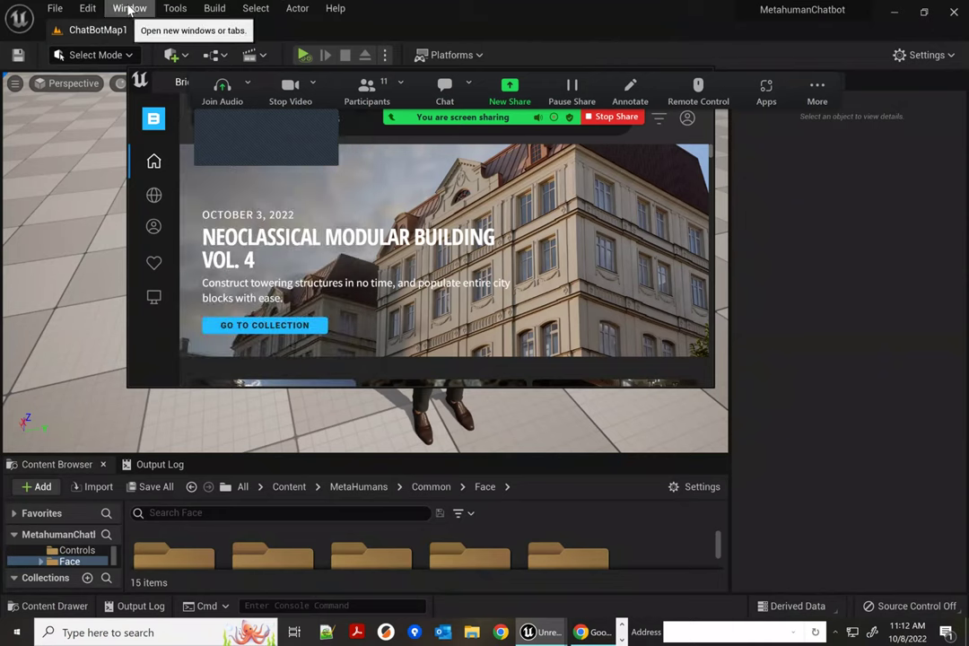
{"action": "left_click", "coordinate": [129, 9]}
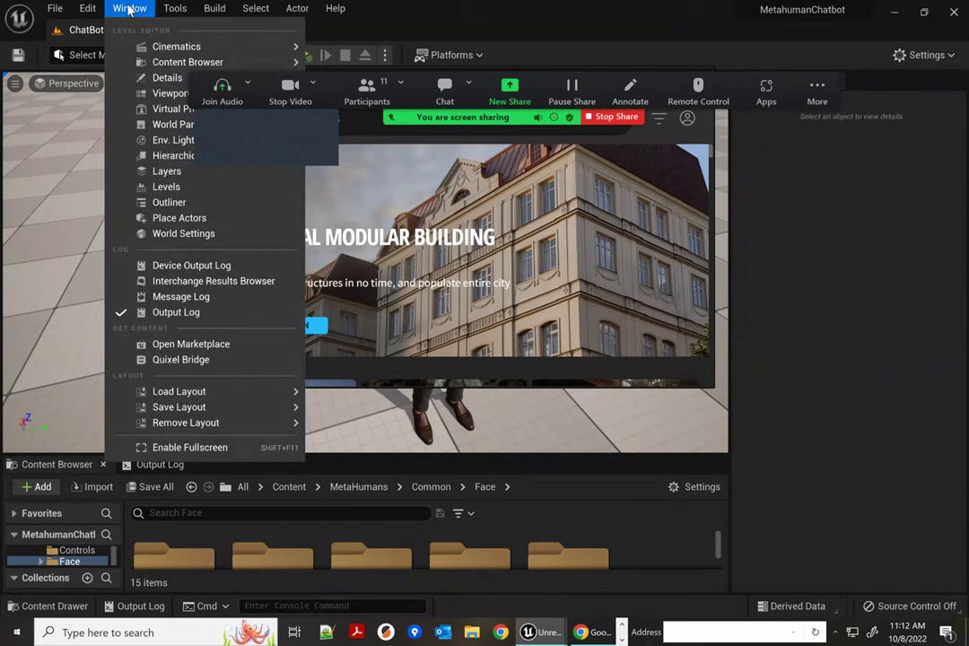
{"action": "key", "text": "Right"}
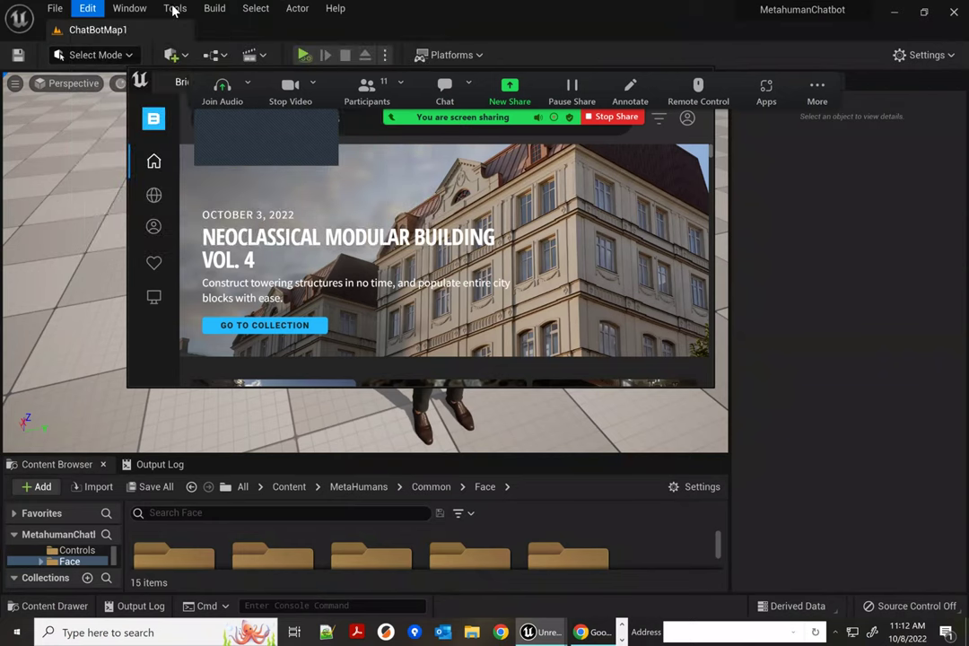
{"action": "left_click", "coordinate": [128, 9]}
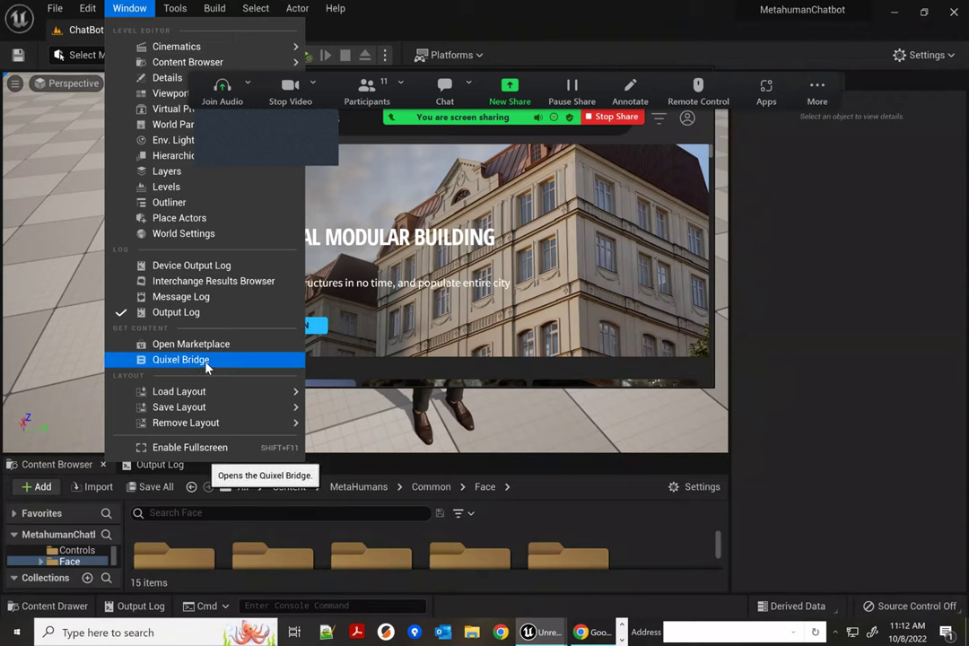
{"action": "left_click", "coordinate": [343, 355]}
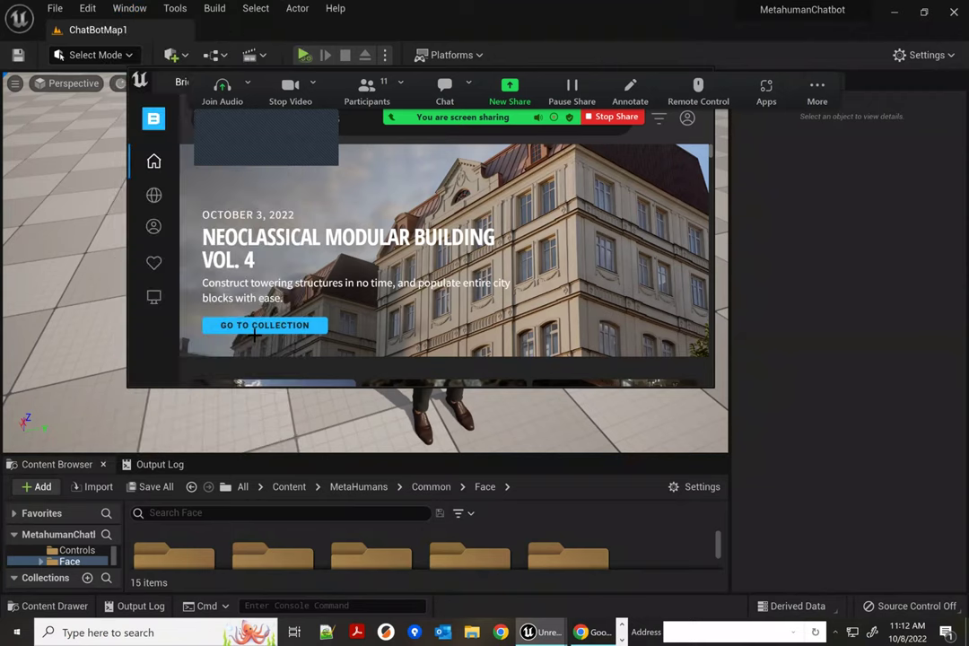
Show the MetaHuman presets in Bridge and move the Bridge window clear of the character in the viewport
{"action": "left_click", "coordinate": [129, 199]}
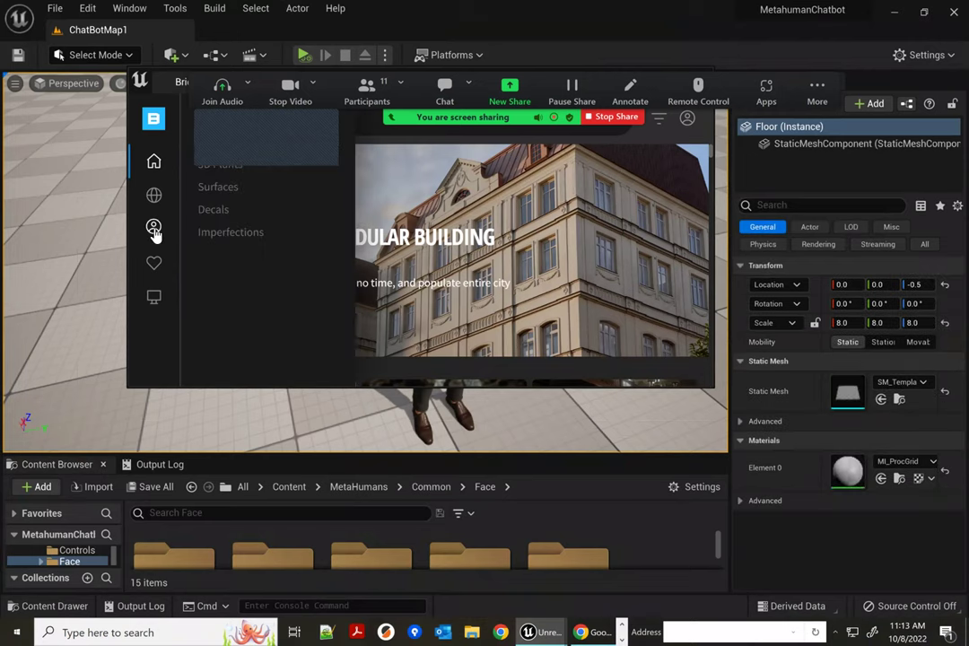
{"action": "left_click", "coordinate": [154, 229]}
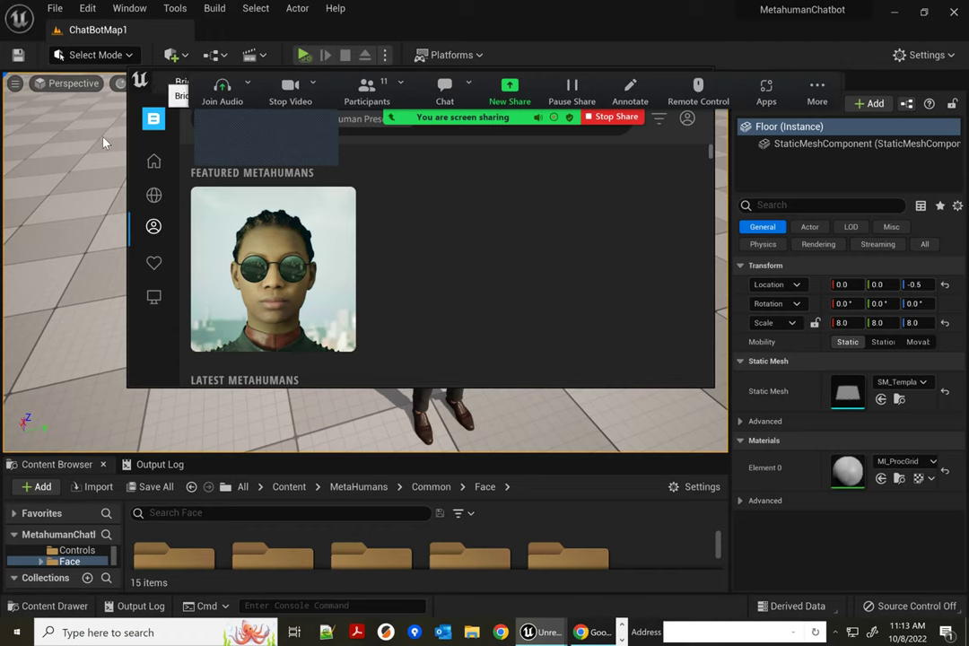
{"action": "left_click_drag", "start_coordinate": [217, 161], "coordinate": [153, 70]}
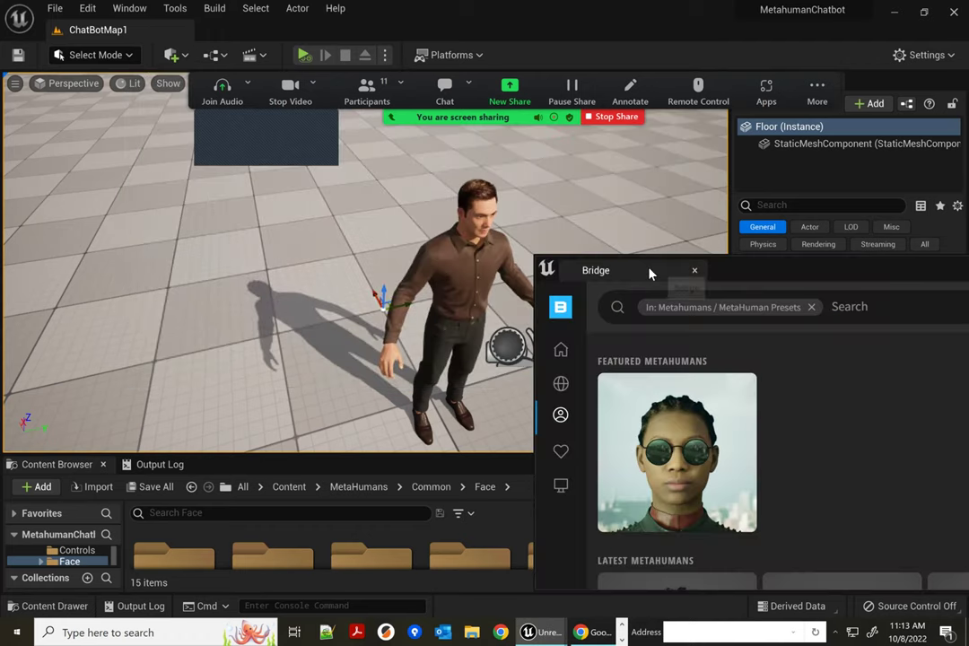
Enlarge the Bridge window to full screen and look through the whole list of MetaHuman presets
{"action": "left_click_drag", "start_coordinate": [651, 272], "coordinate": [731, 307]}
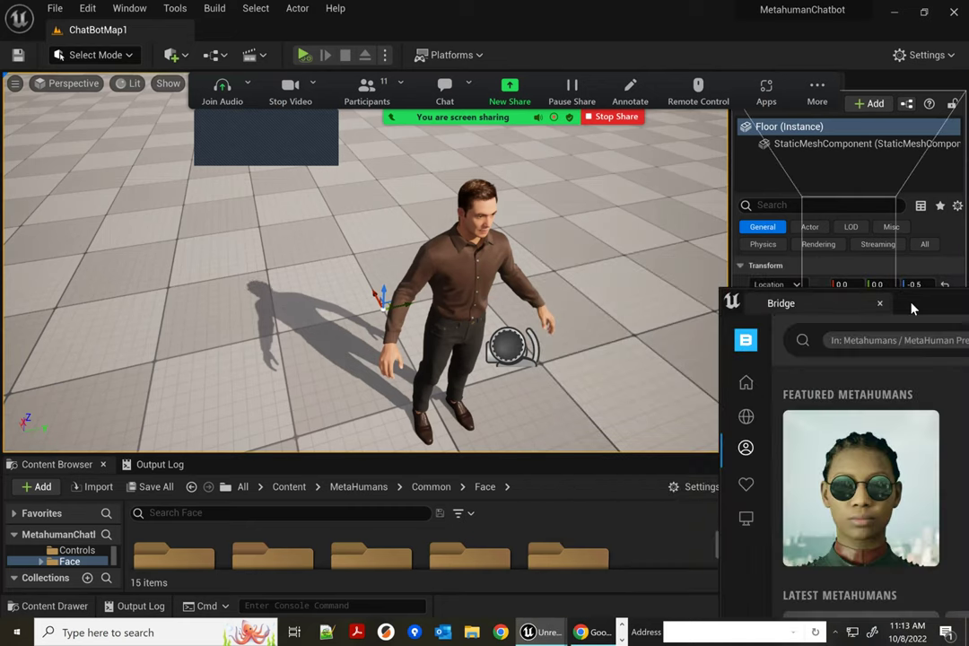
{"action": "left_click_drag", "start_coordinate": [144, 65], "coordinate": [378, 80]}
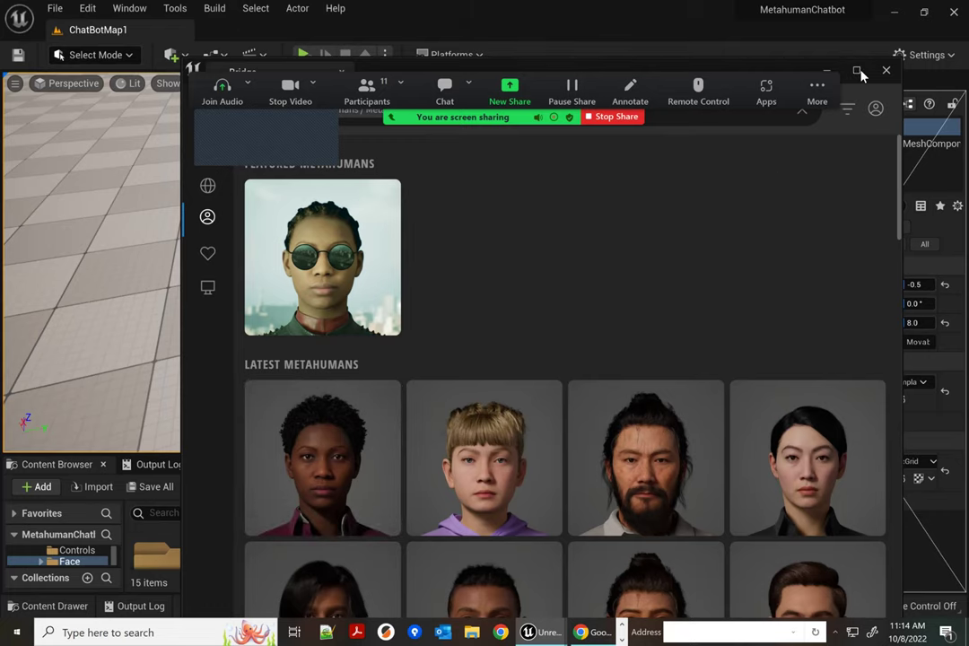
{"action": "double_click", "coordinate": [696, 72]}
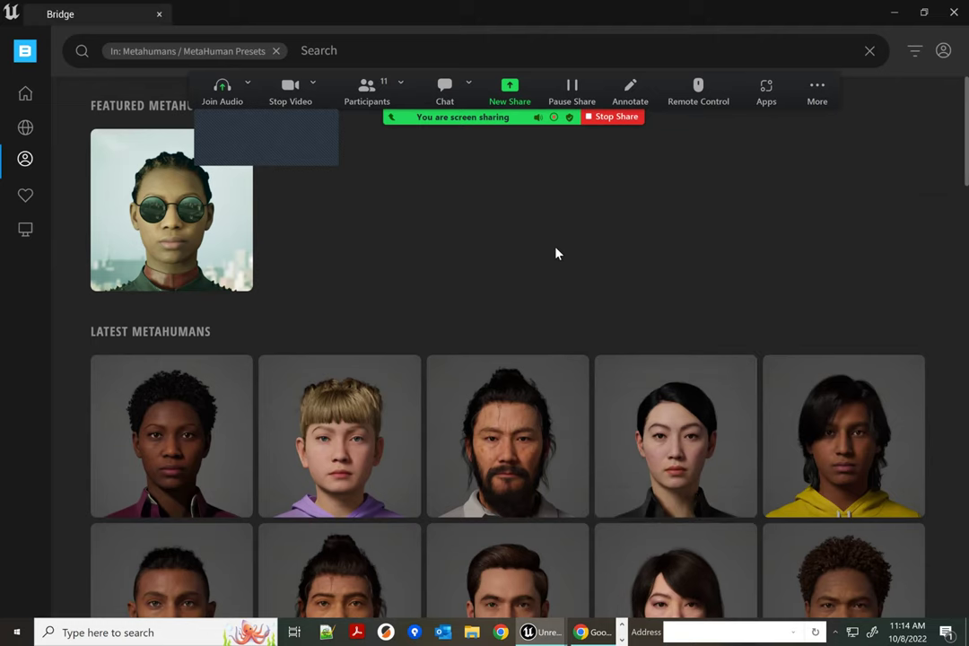
{"action": "scroll", "coordinate": [555, 264], "scroll_direction": "down", "scroll_amount": 2}
{"action": "scroll", "coordinate": [539, 270], "scroll_direction": "down", "scroll_amount": 8}
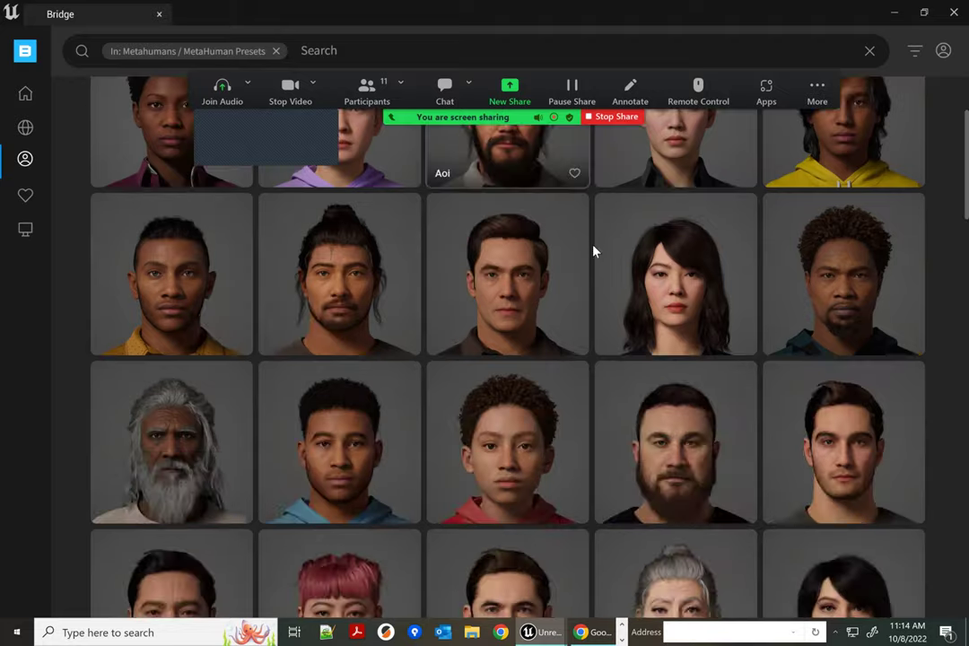
{"action": "scroll", "coordinate": [820, 462], "scroll_direction": "down", "scroll_amount": 8}
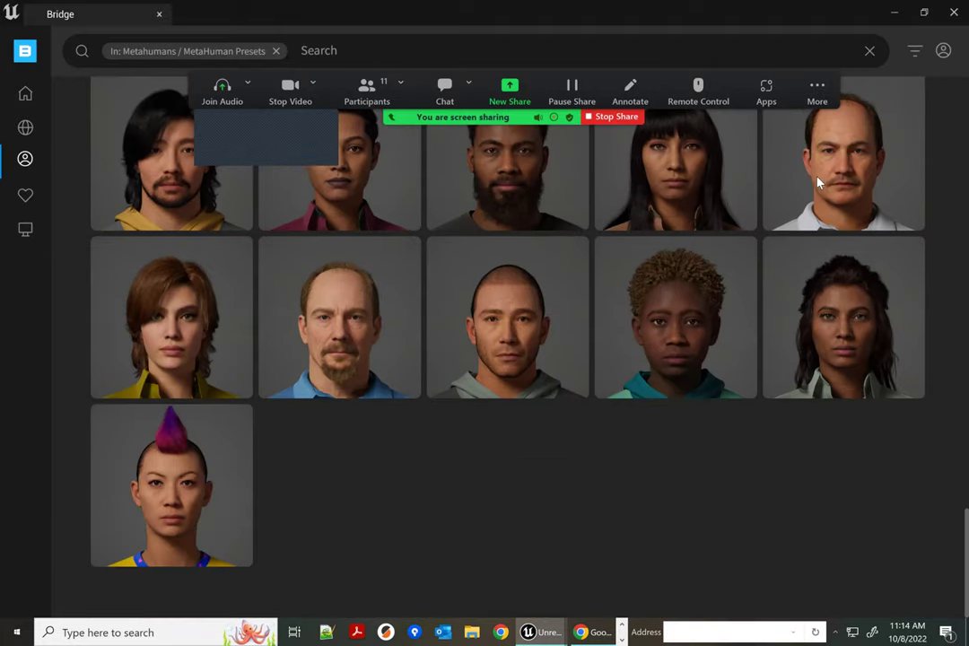
{"action": "scroll", "coordinate": [541, 383], "scroll_direction": "up", "scroll_amount": 2}
{"action": "scroll", "coordinate": [615, 342], "scroll_direction": "up", "scroll_amount": 15}
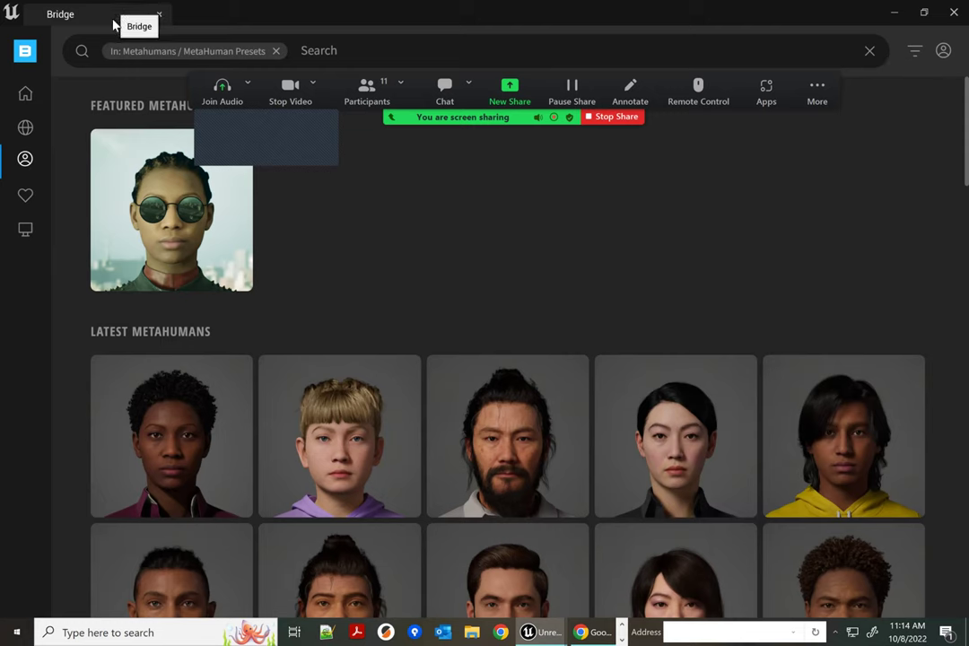
Return Bridge to a smaller floating window over the editor and widen it to fit more presets per row
{"action": "left_click_drag", "start_coordinate": [116, 14], "coordinate": [220, 200]}
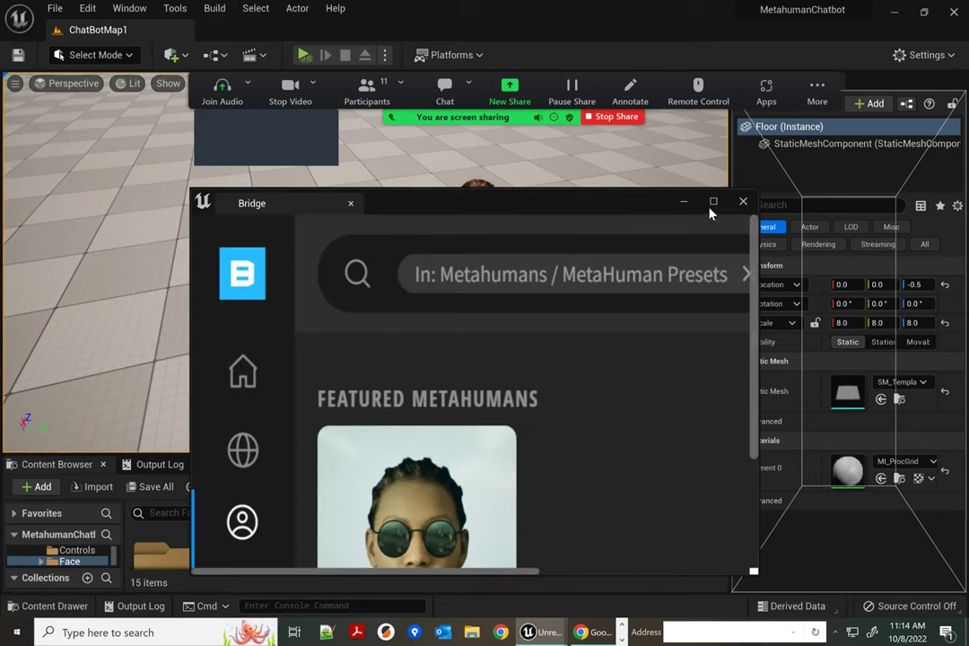
{"action": "left_click_drag", "start_coordinate": [563, 572], "coordinate": [438, 480]}
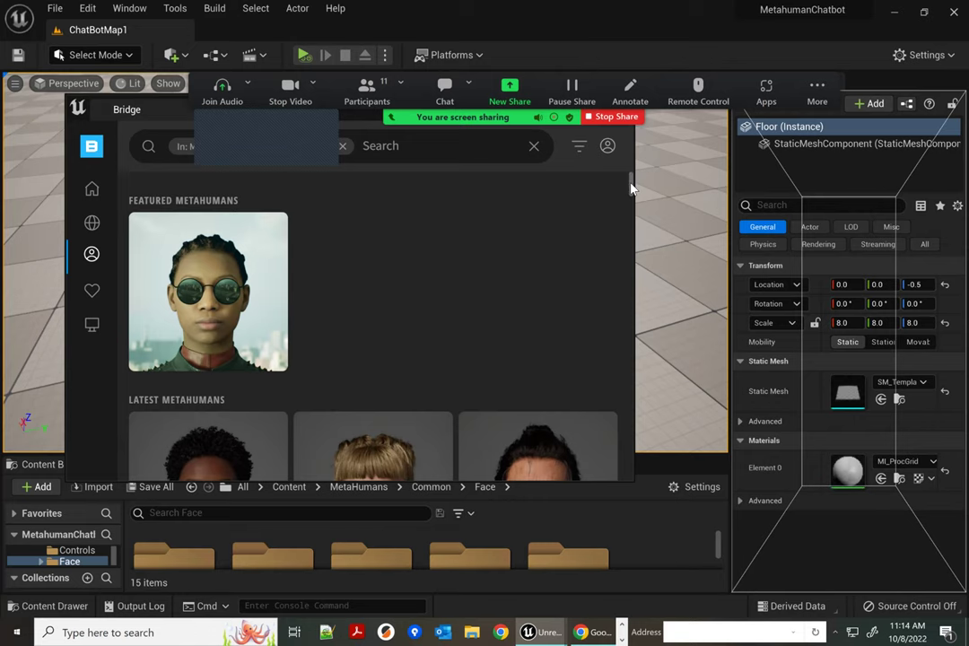
{"action": "left_click_drag", "start_coordinate": [633, 182], "coordinate": [953, 227]}
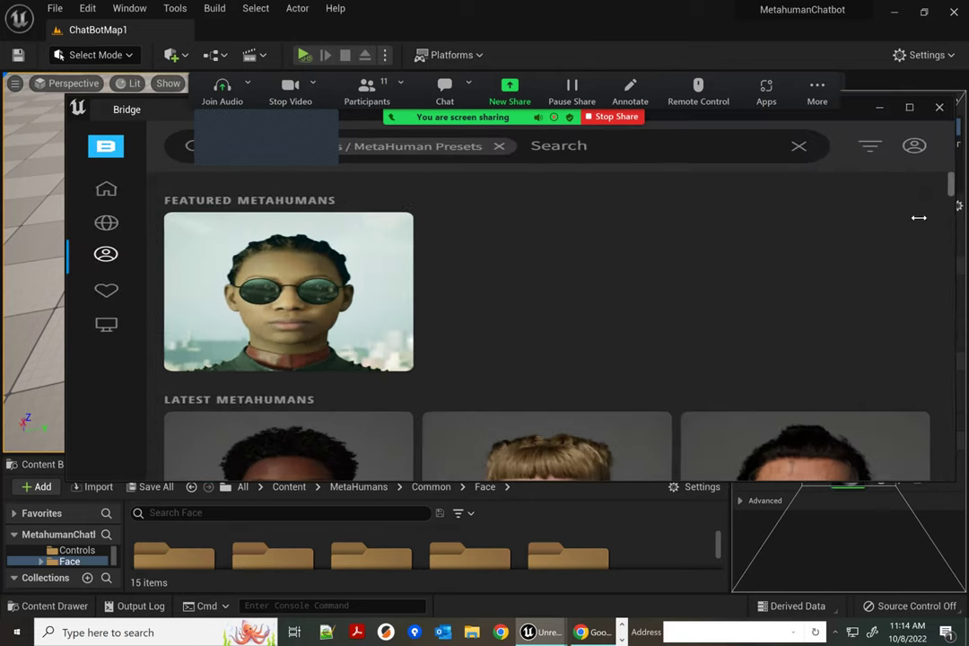
Browse the MetaHuman presets, point out the add option on the Jesse preset, and close Bridge
{"action": "left_click", "coordinate": [95, 254]}
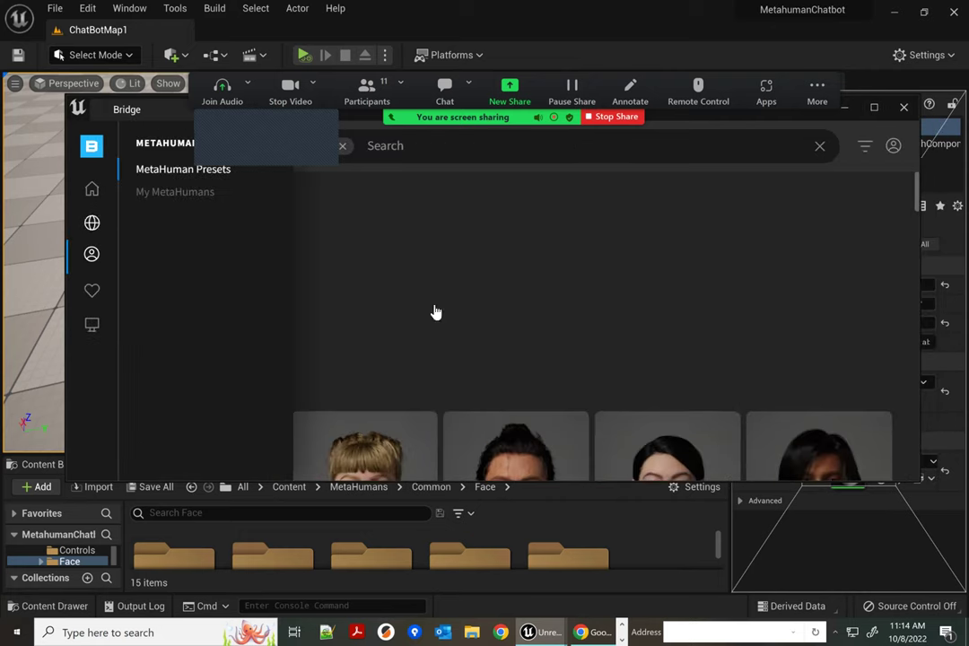
{"action": "scroll", "coordinate": [718, 255], "scroll_direction": "down", "scroll_amount": 2}
{"action": "scroll", "coordinate": [717, 265], "scroll_direction": "down", "scroll_amount": 2}
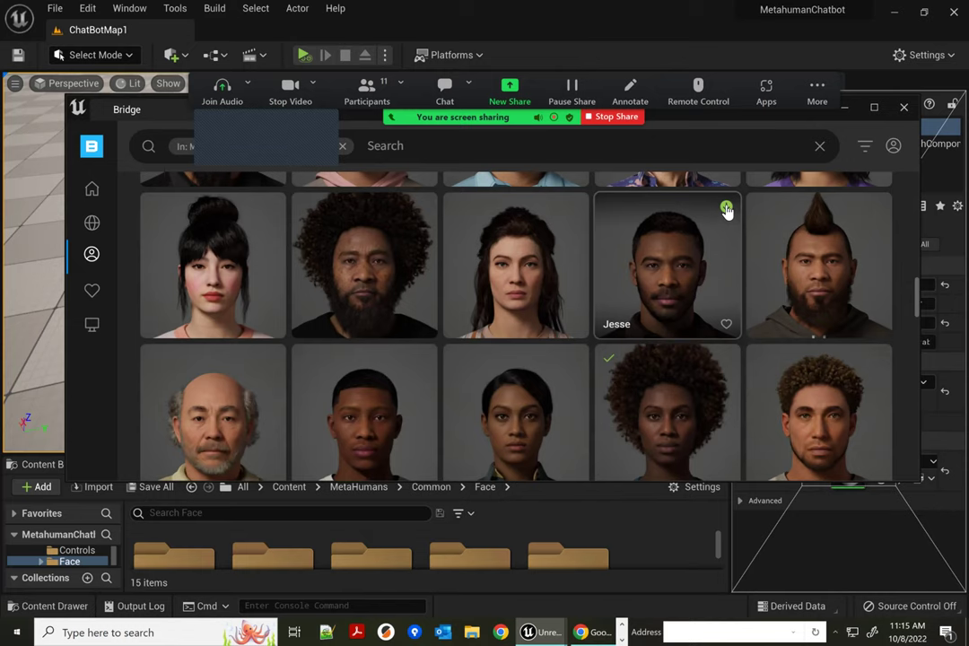
{"action": "left_click", "coordinate": [727, 208]}
{"action": "scroll", "coordinate": [476, 406], "scroll_direction": "down", "scroll_amount": 2}
{"action": "scroll", "coordinate": [788, 217], "scroll_direction": "down", "scroll_amount": 2}
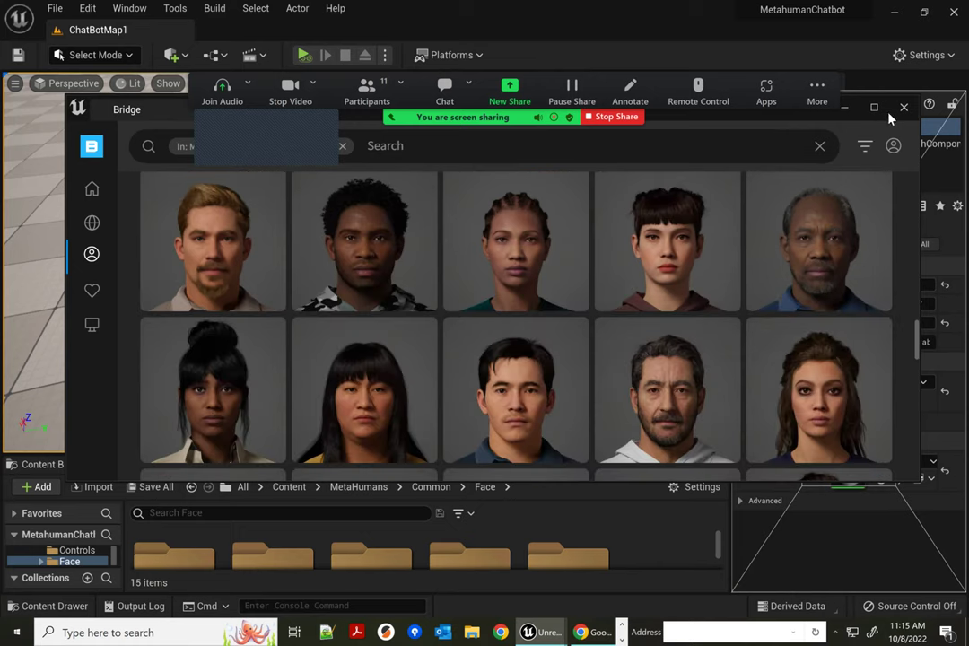
{"action": "left_click", "coordinate": [903, 107]}
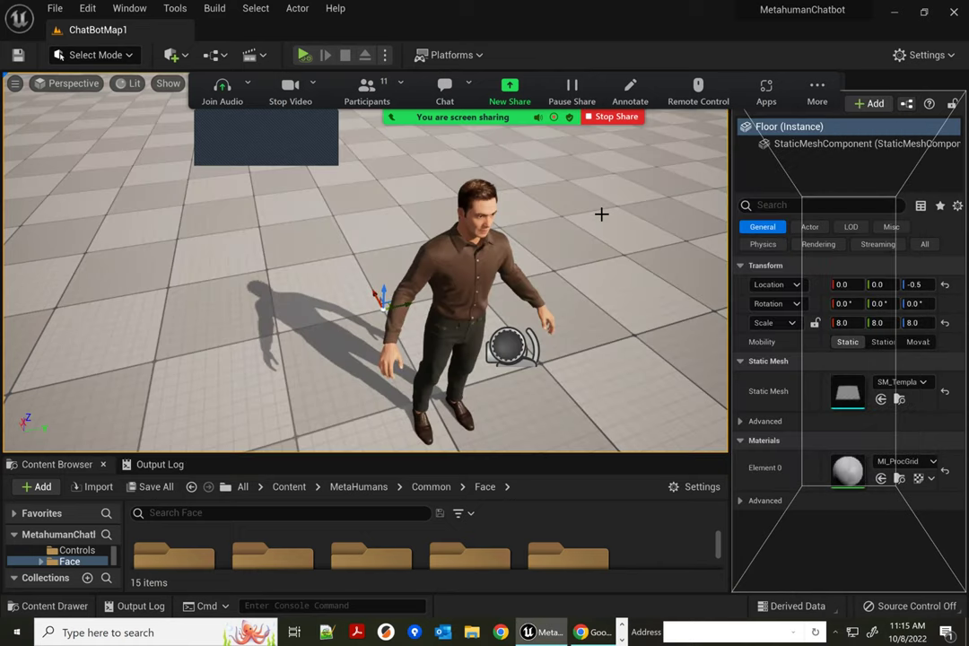
Open Quixel Bridge again from the Unreal Editor to show its MetaHuman presets, and close it
{"action": "left_click", "coordinate": [87, 8]}
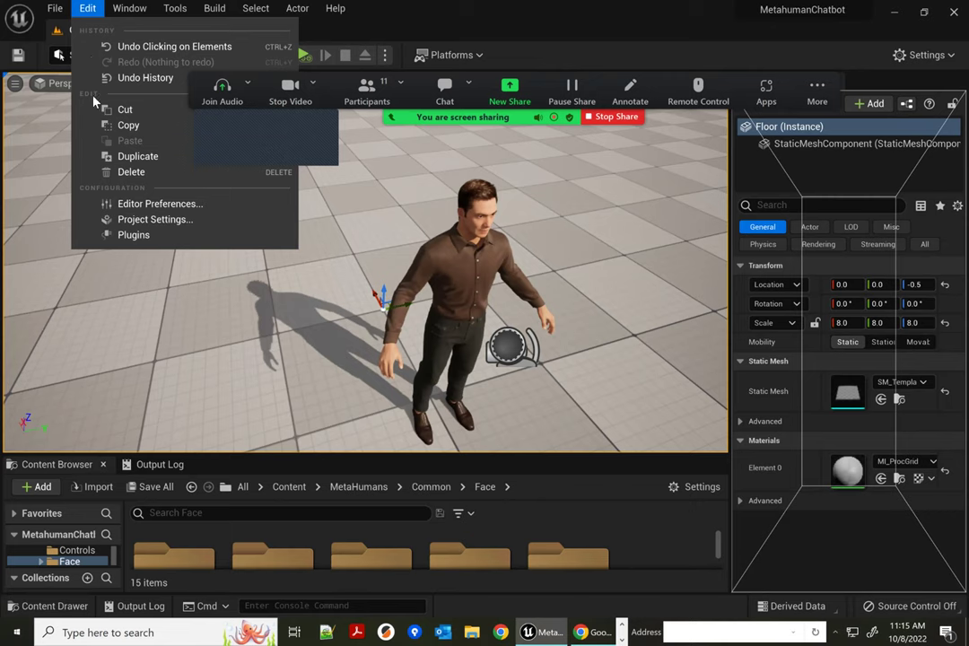
{"action": "left_click", "coordinate": [131, 8]}
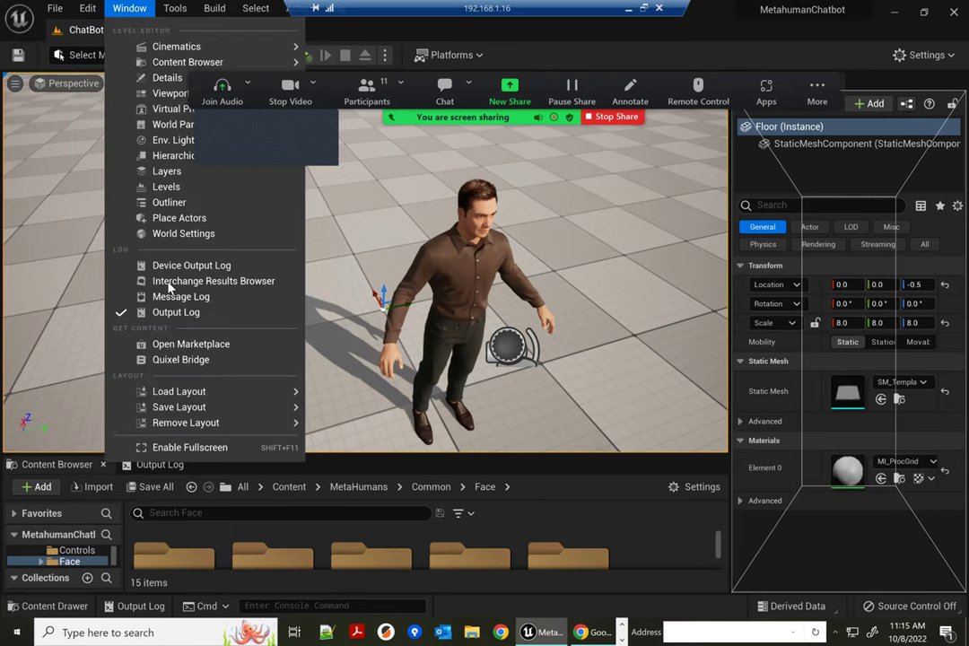
{"action": "left_click", "coordinate": [189, 362]}
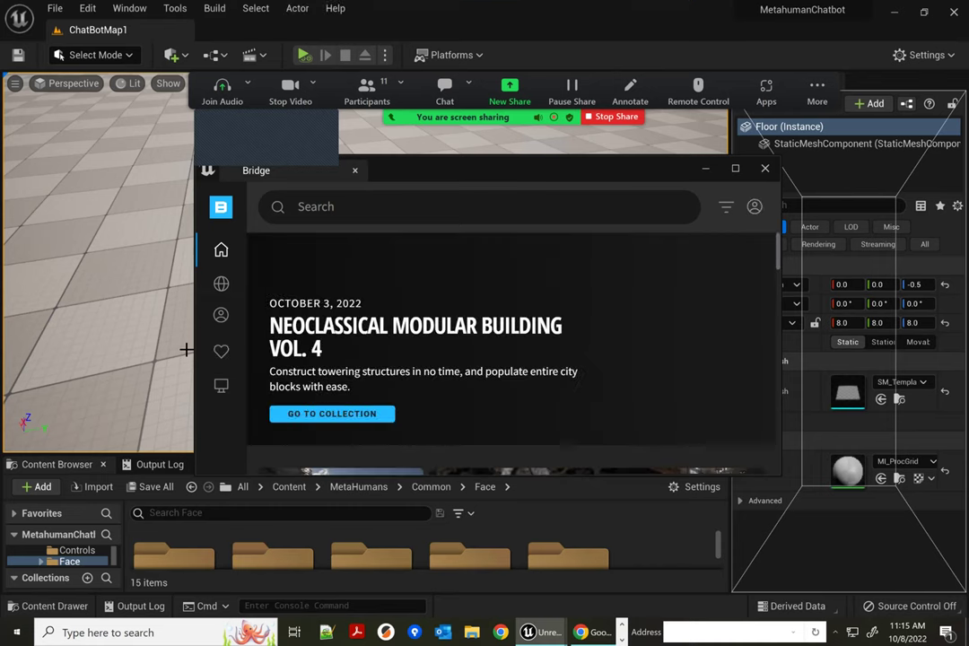
{"action": "left_click", "coordinate": [222, 316]}
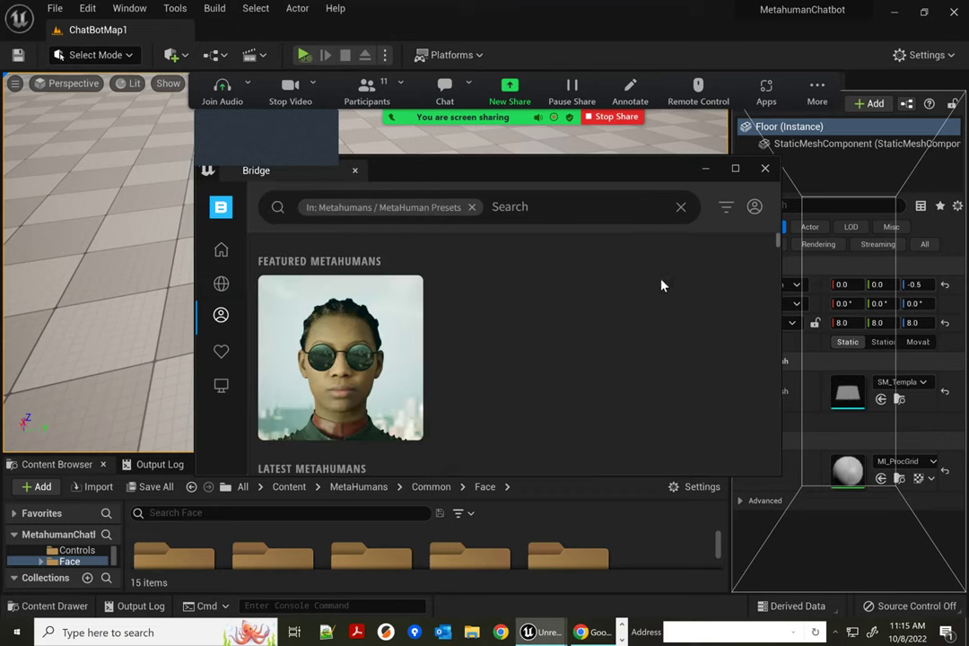
{"action": "left_click", "coordinate": [765, 168]}
Minimize the remote desktop session and switch to the PowerPoint presentation at the Create A Metahuman slide
{"action": "mouse_move", "coordinate": [628, 6]}
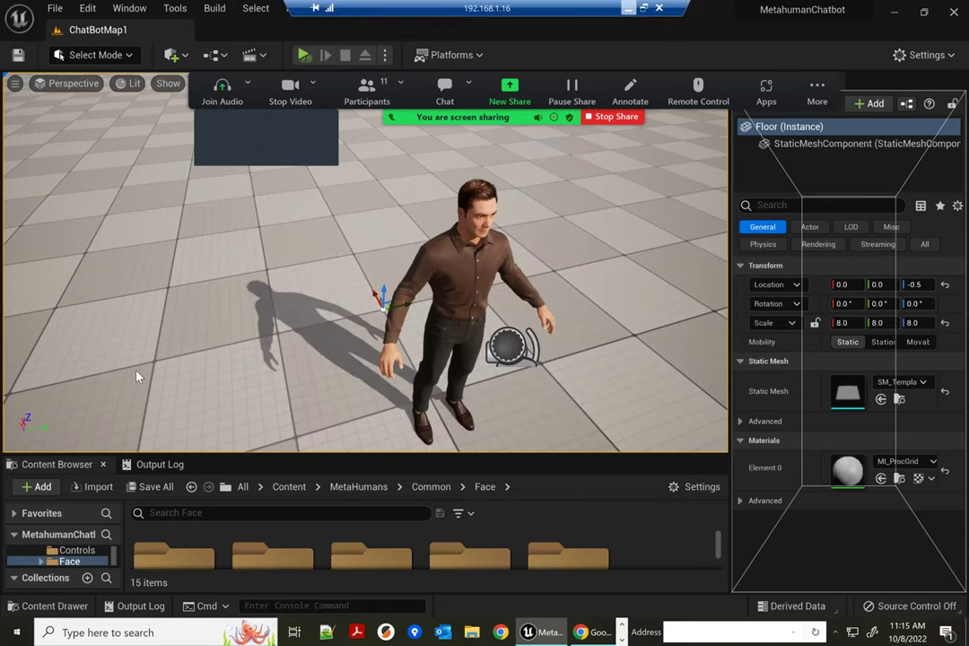
{"action": "left_click", "coordinate": [299, 628]}
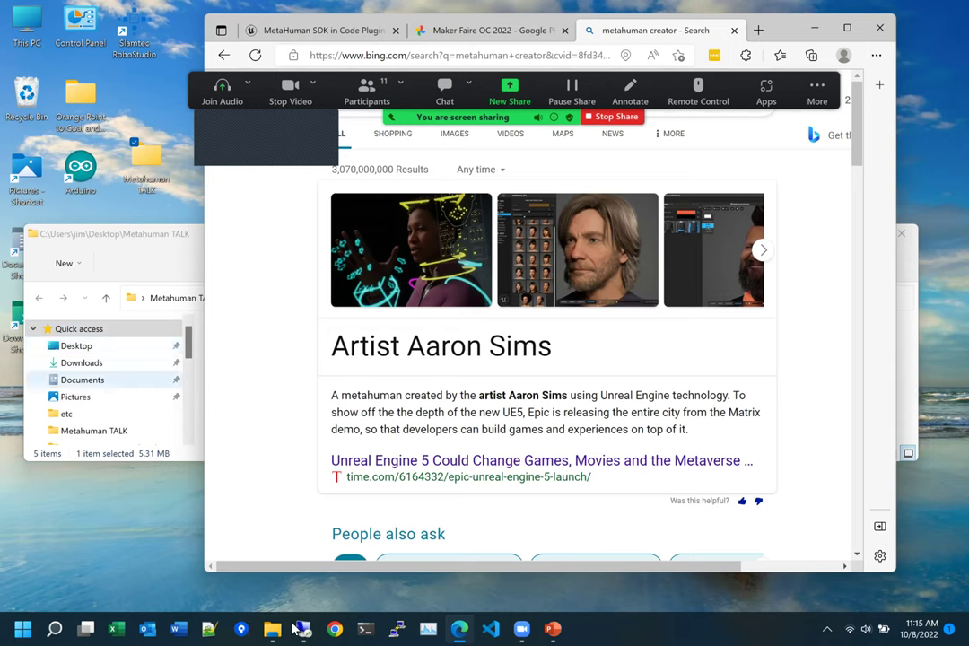
{"action": "left_click", "coordinate": [552, 628]}
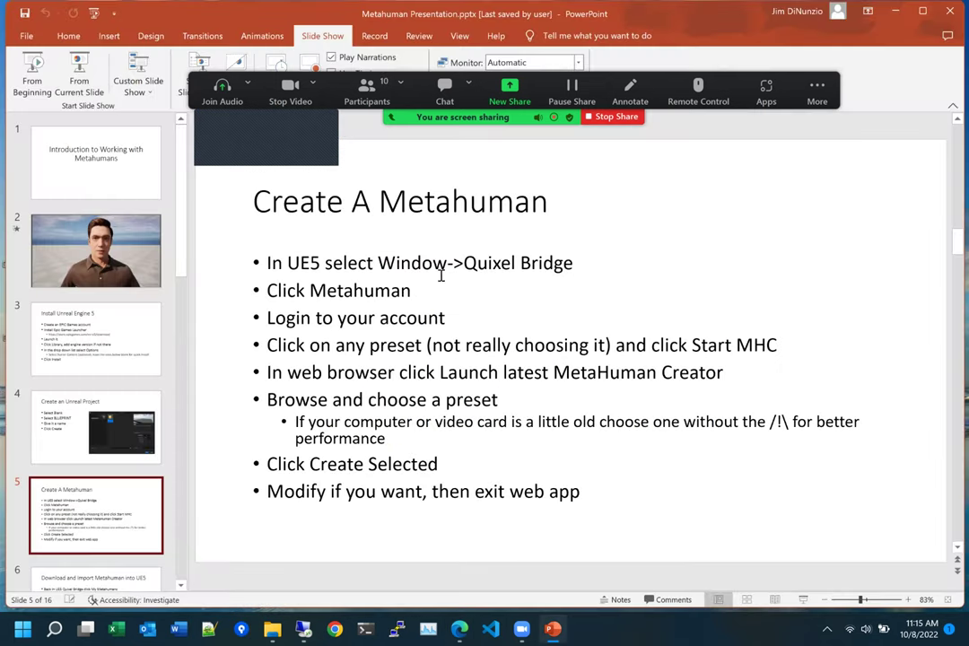